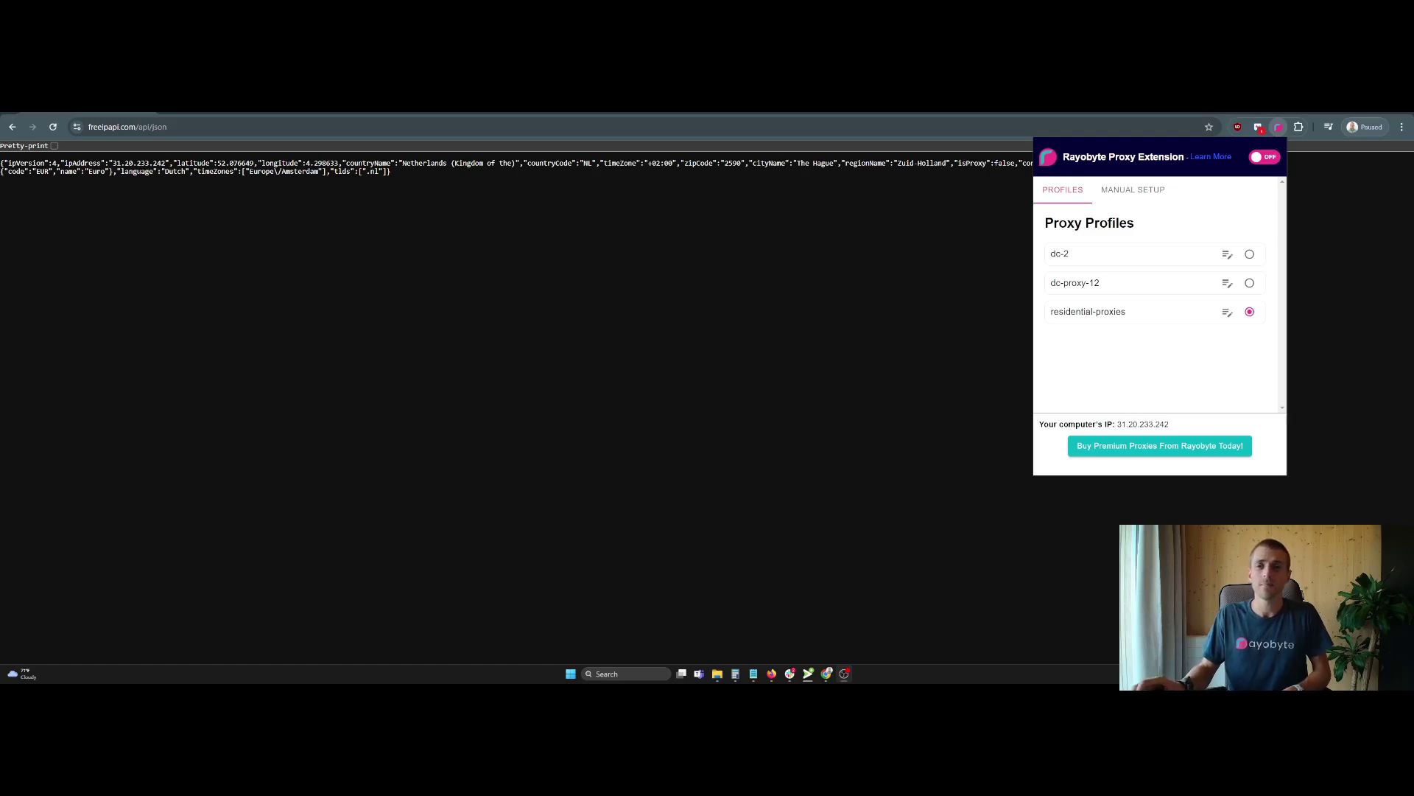
# Step: On the Manual Setup form, view the Country list, then try Static IP and revert to Rotating IP
pyautogui.click(1116, 191)
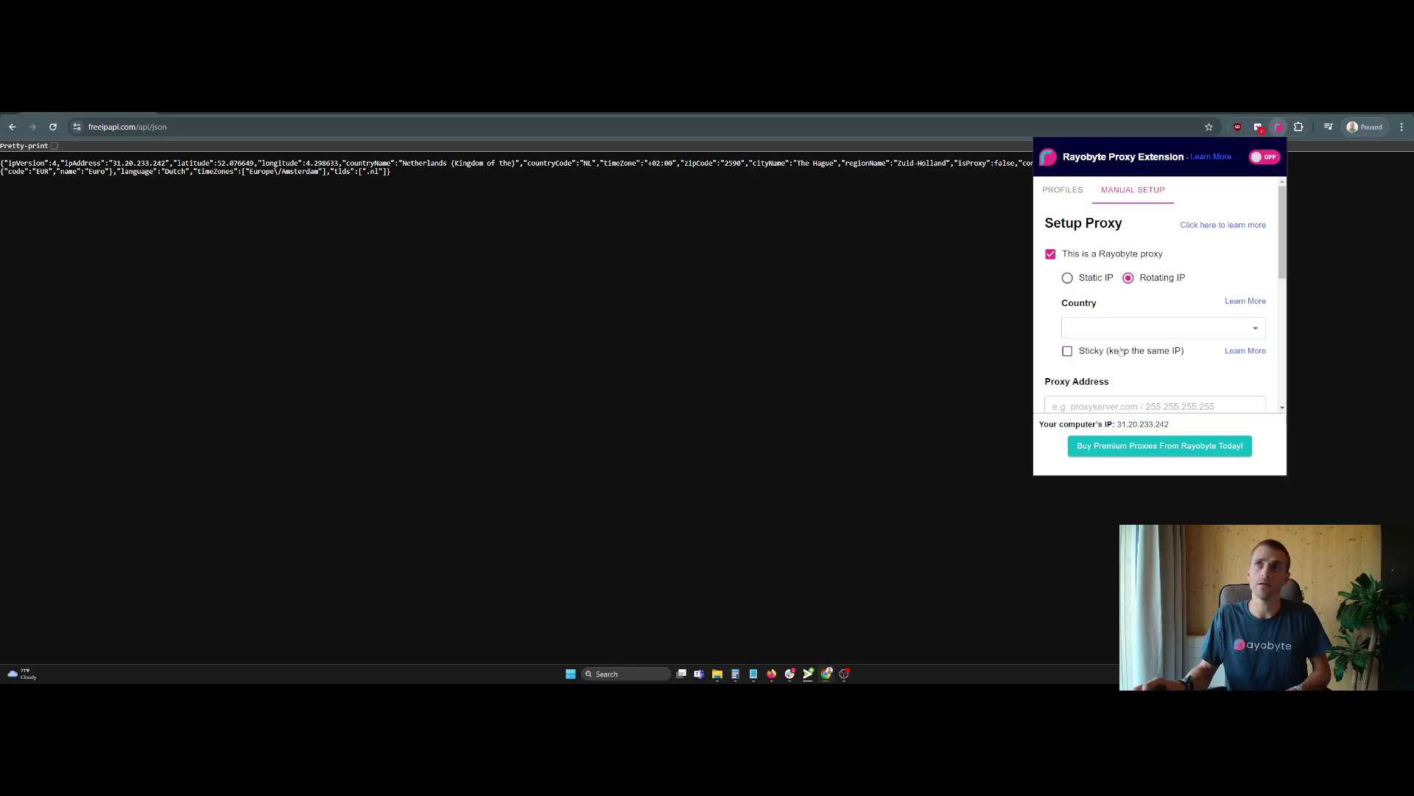
pyautogui.click(1125, 331)
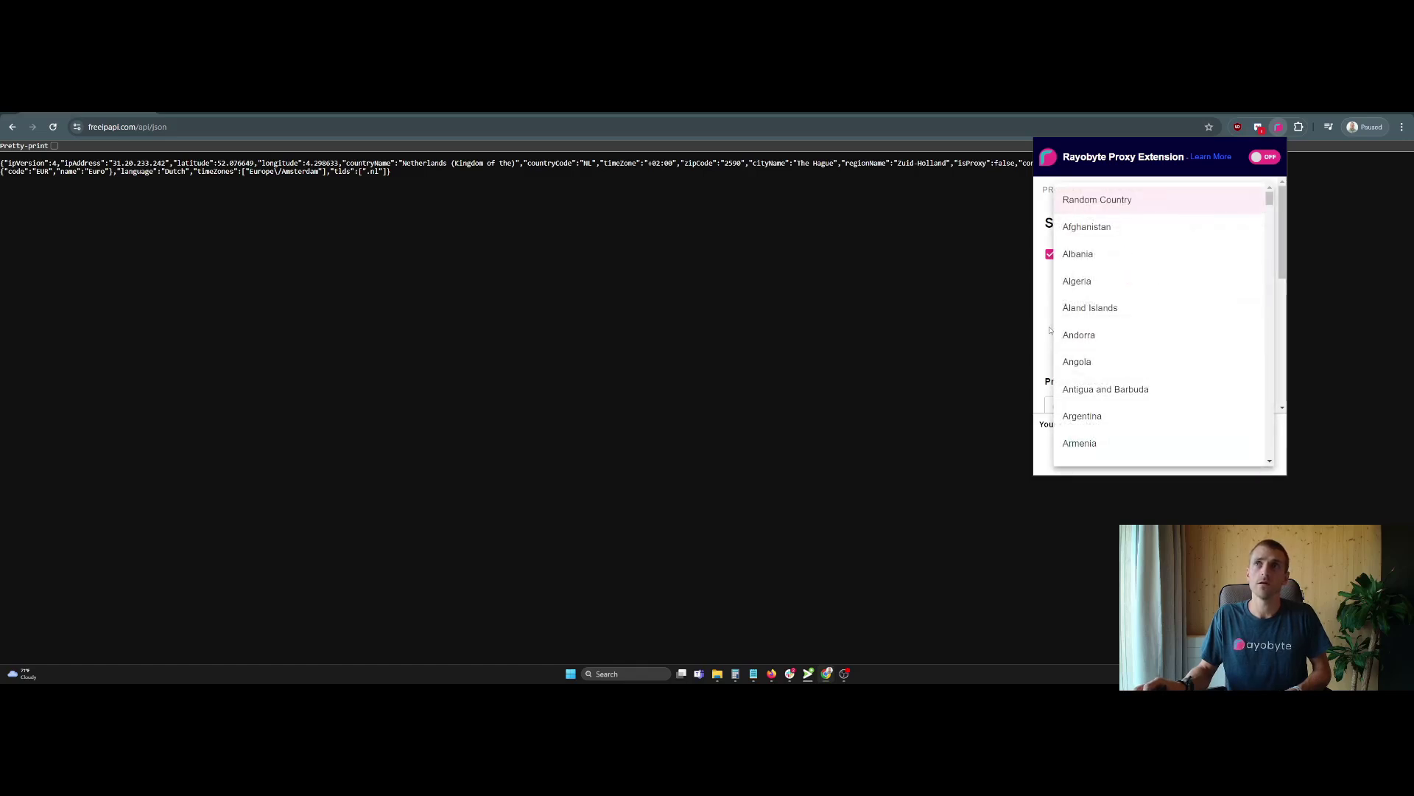
pyautogui.press('Escape')
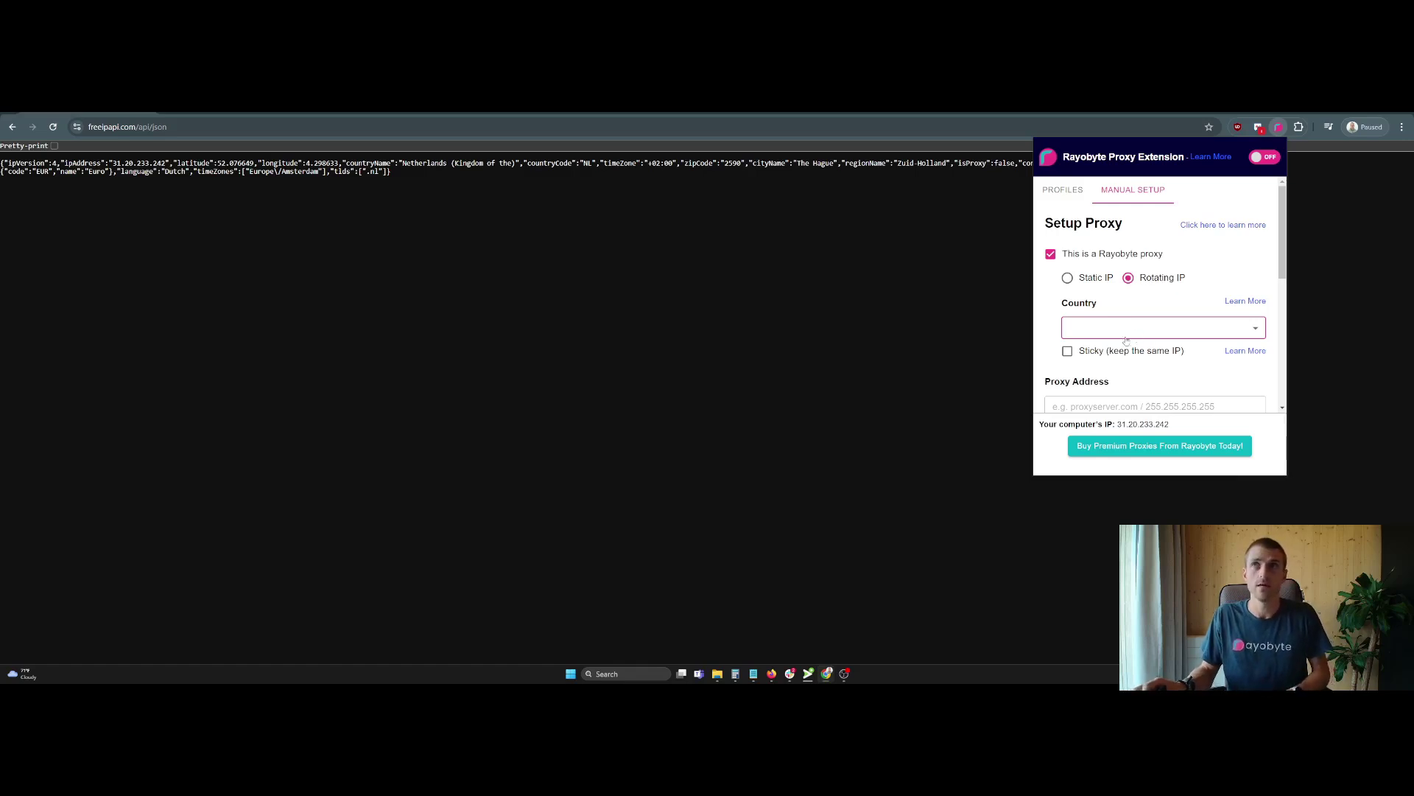
pyautogui.click(1094, 277)
pyautogui.click(1145, 280)
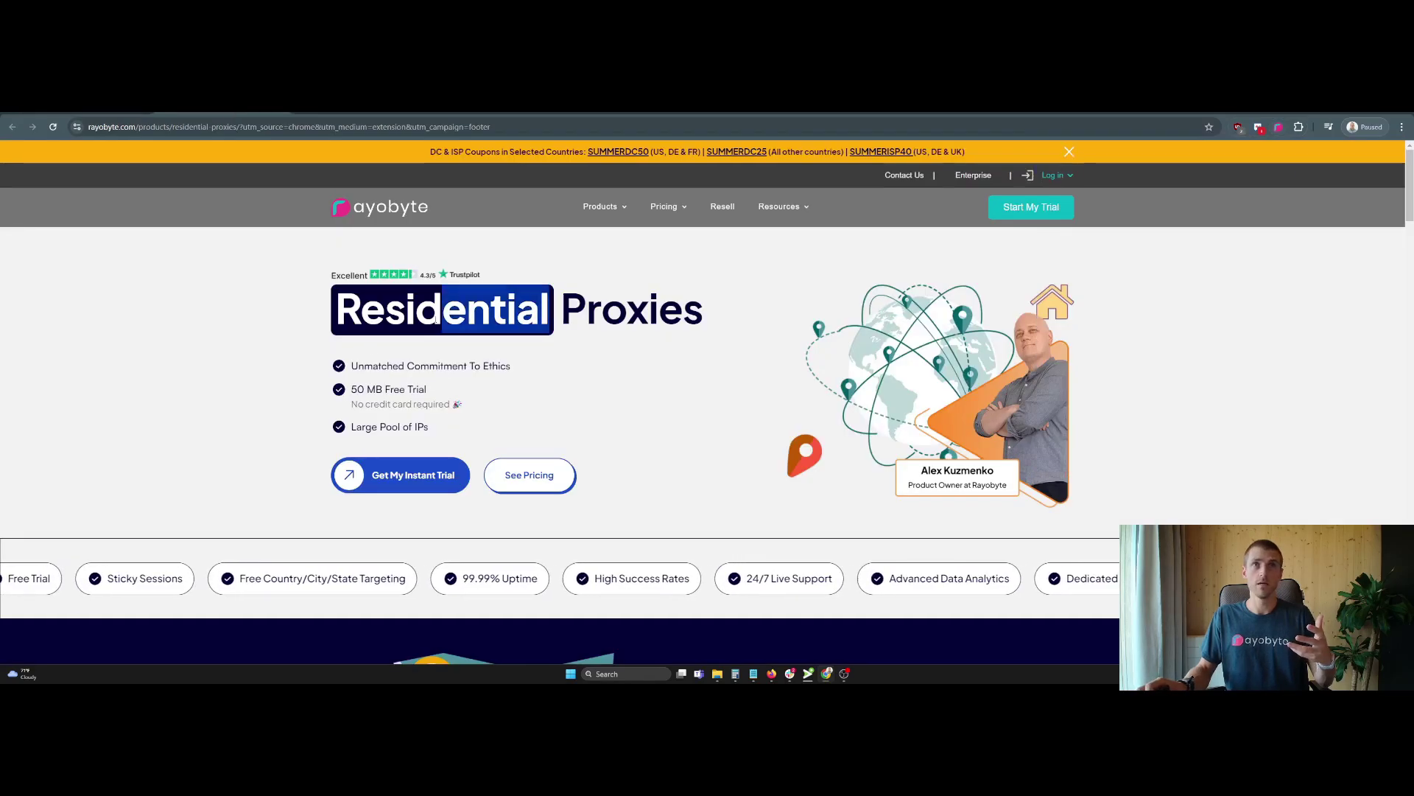
# Step: Return to the freeipapi.com IP lookup tab showing the Netherlands address
pyautogui.click(437, 318)
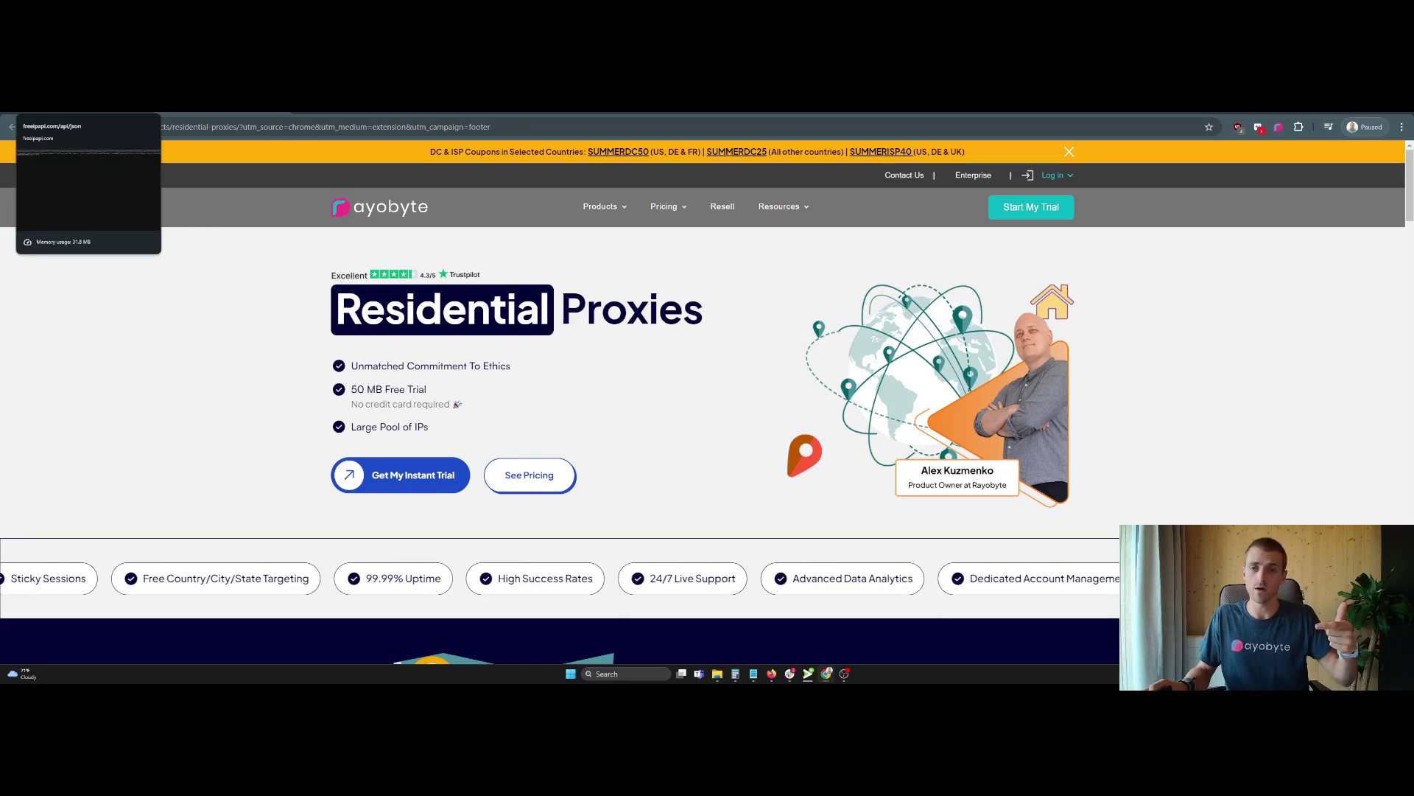
pyautogui.click(81, 103)
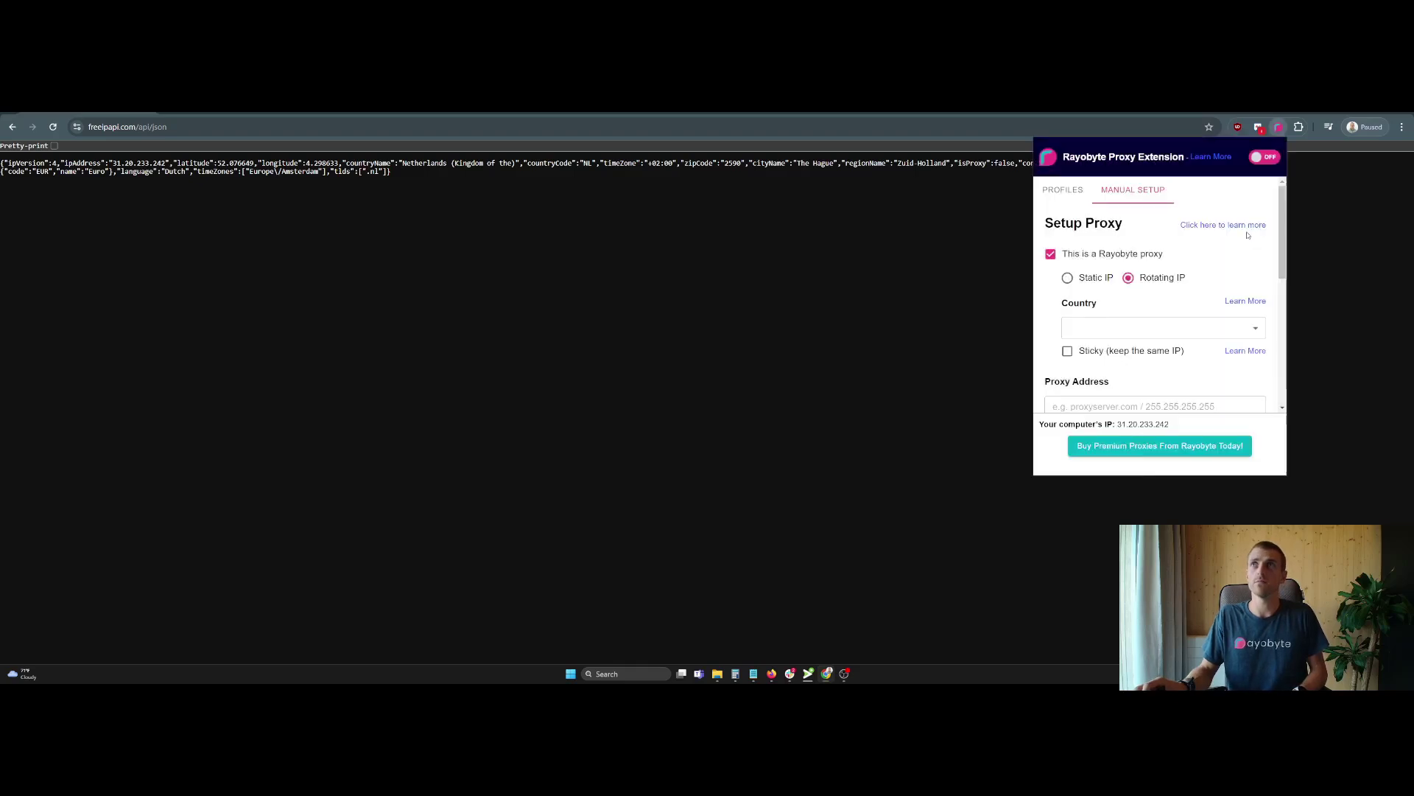
# Step: Step through the proxy address and port fields, keeping HTTP(S) as the protocol
pyautogui.scroll(-2, 1127, 361)
pyautogui.click(1115, 352)
pyautogui.scroll(-2, 1115, 351)
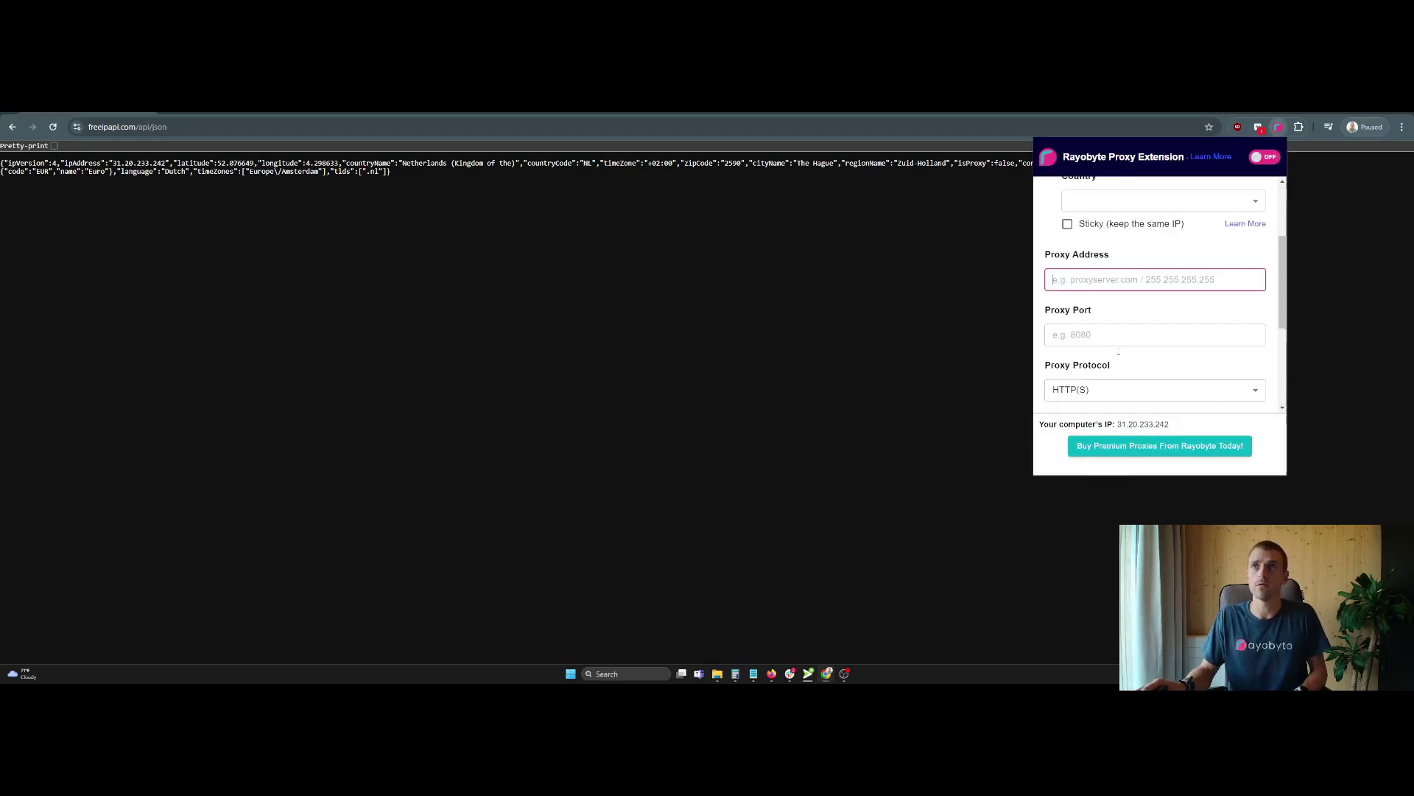
pyautogui.press('Tab')
pyautogui.click(1133, 353)
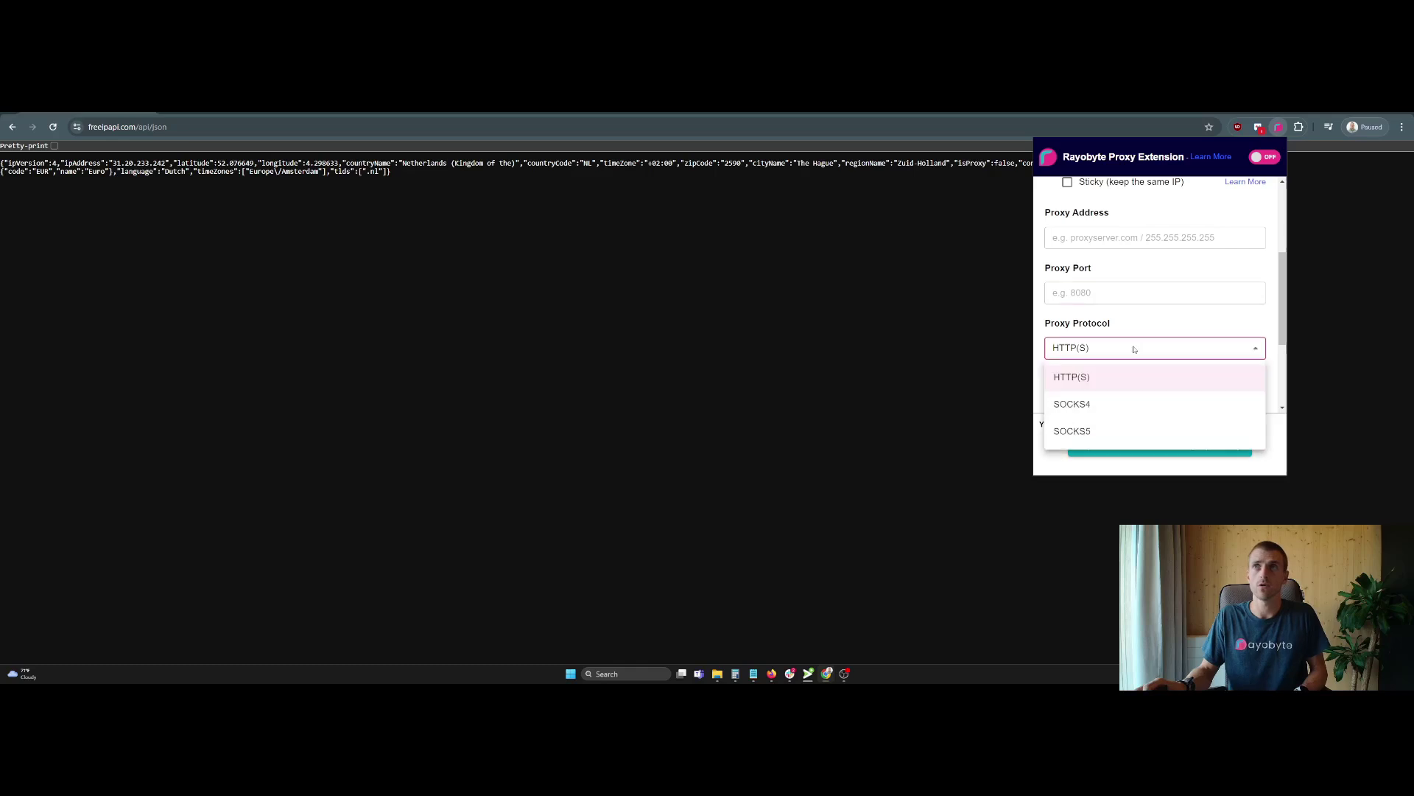
pyautogui.click(1068, 373)
# Step: Try IP-based authentication, revert to username and password, then return to the Proxy Profiles list
pyautogui.scroll(-2, 1068, 290)
pyautogui.click(1067, 288)
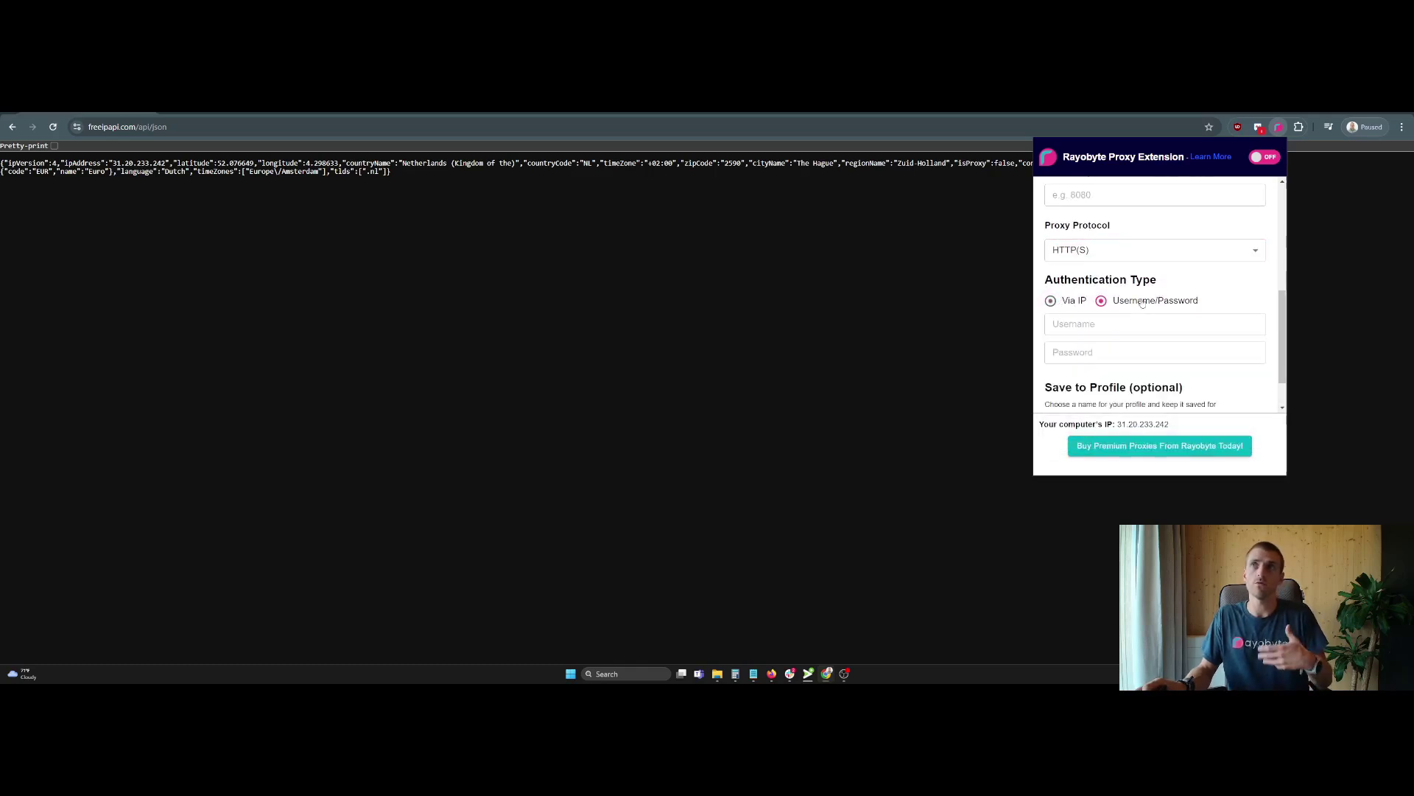
pyautogui.click(1142, 303)
pyautogui.click(1127, 384)
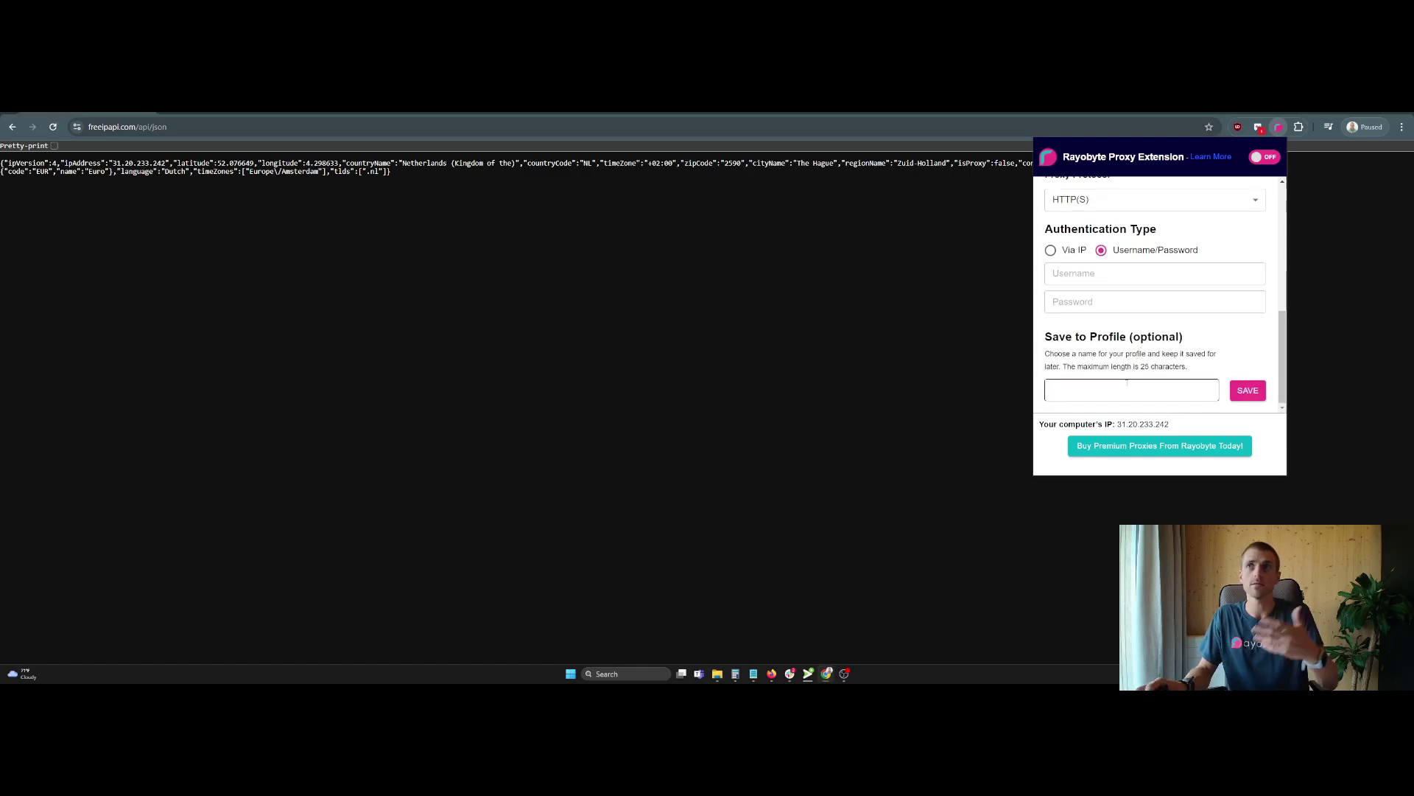
pyautogui.scroll(5, 1066, 204)
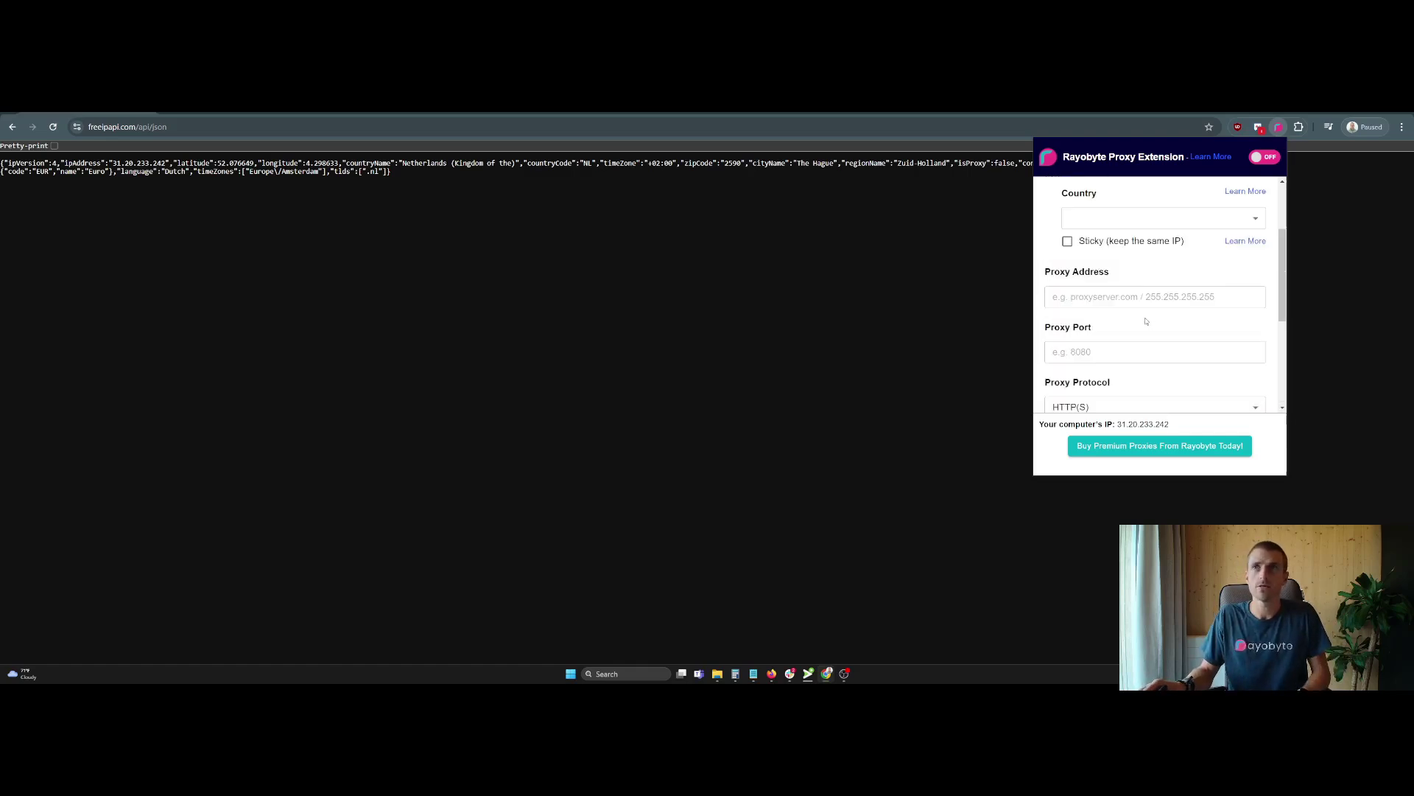
pyautogui.click(1062, 193)
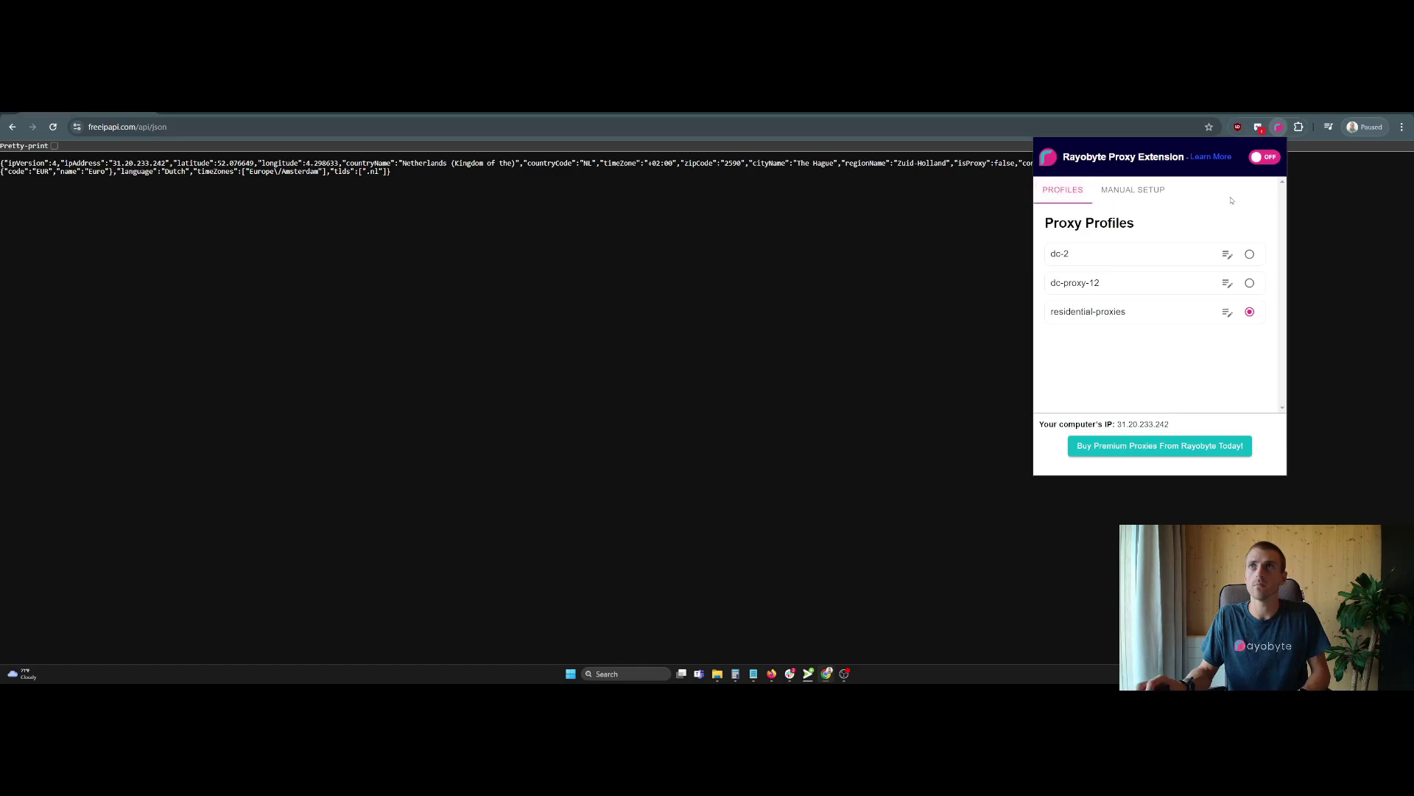
# Step: Turn the proxy on using the residential-proxies profile
pyautogui.click(1227, 312)
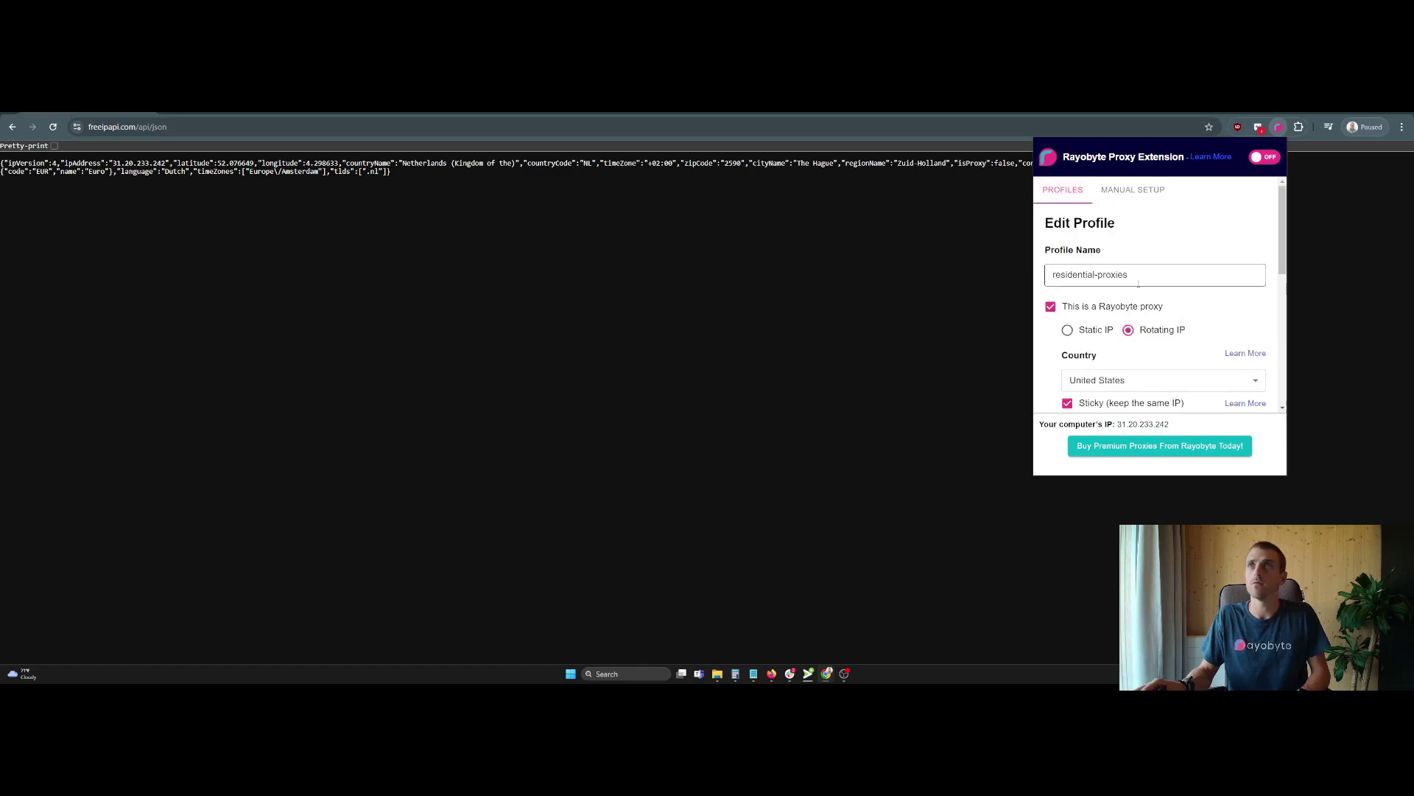
pyautogui.scroll(-1, 1138, 284)
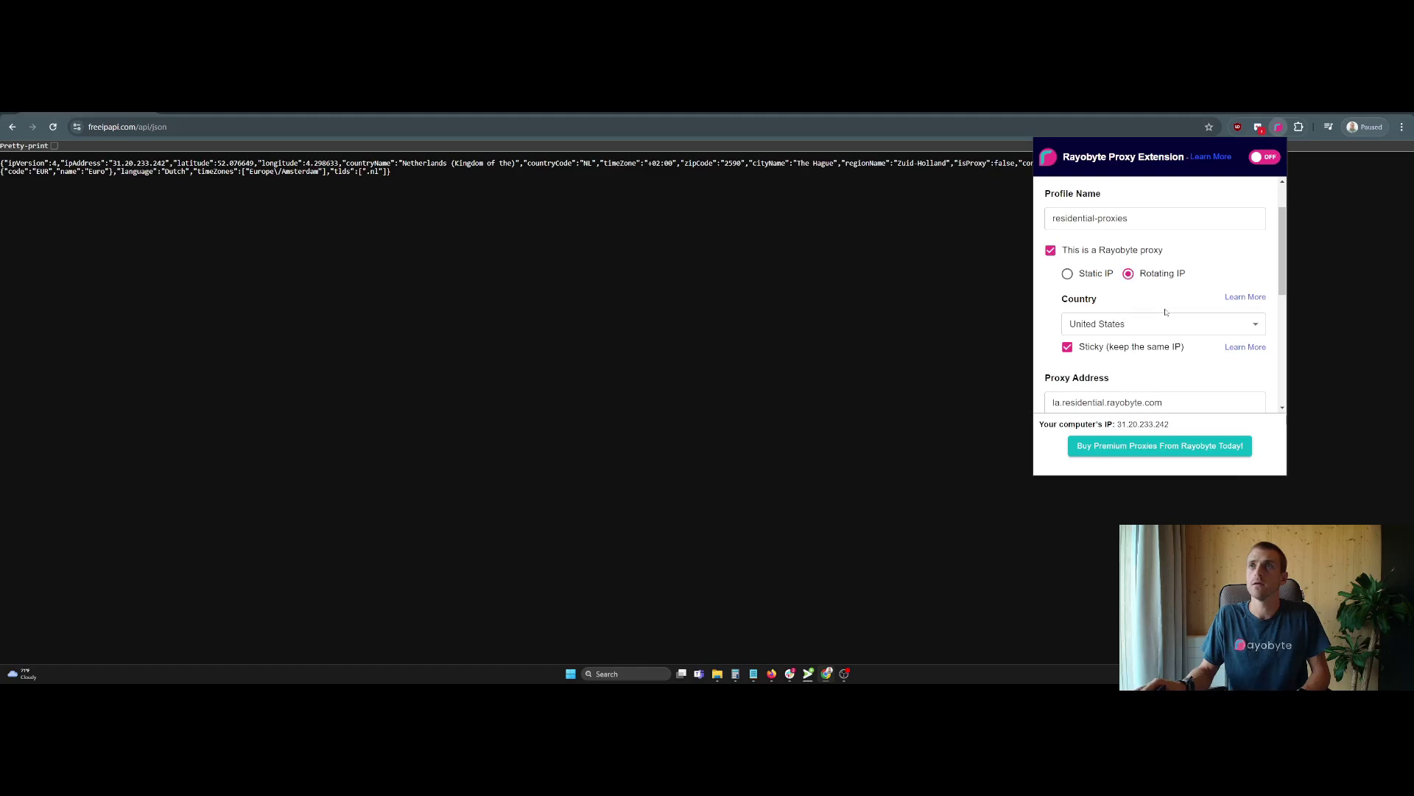
pyautogui.scroll(-1, 1165, 312)
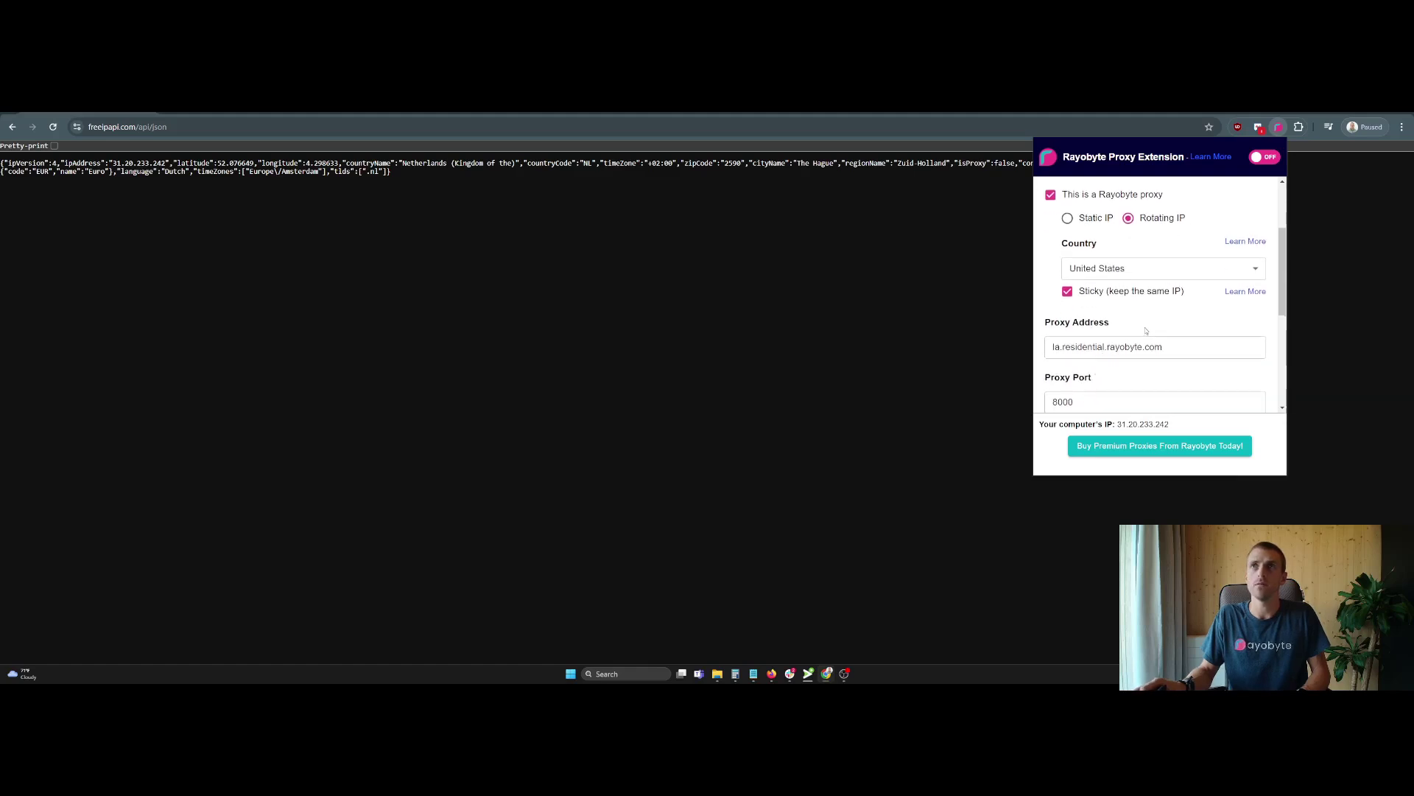
pyautogui.scroll(1, 1134, 328)
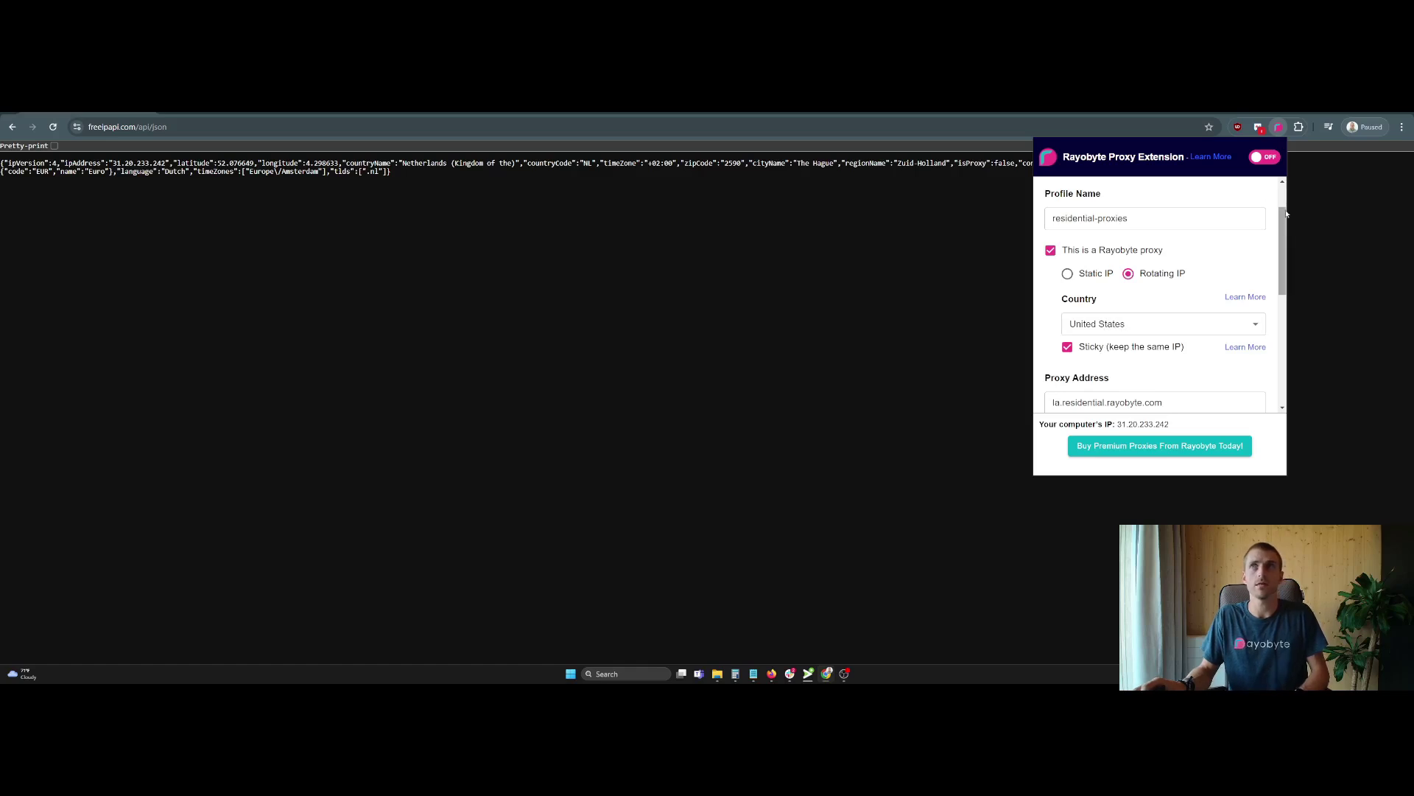
pyautogui.click(1264, 163)
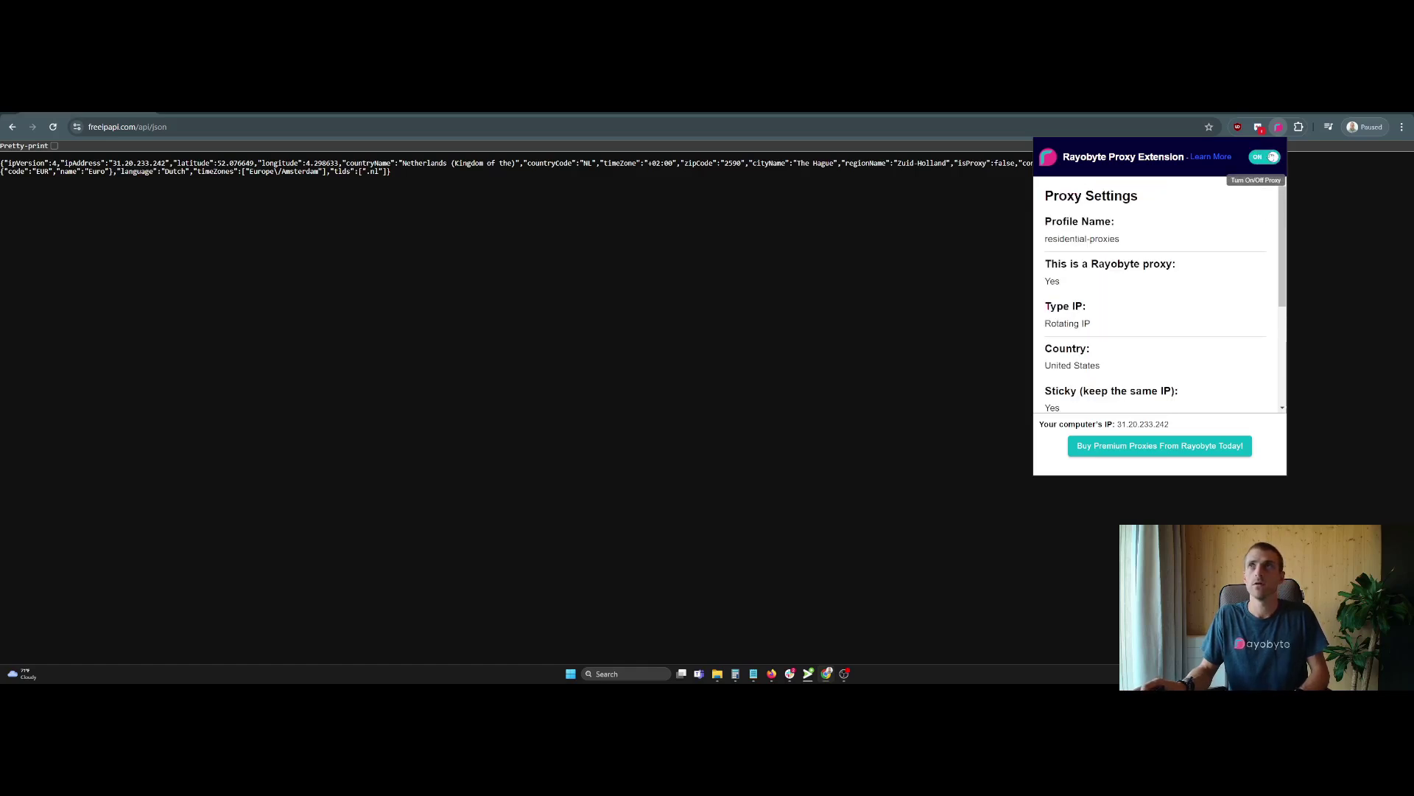
pyautogui.scroll(-2, 1135, 302)
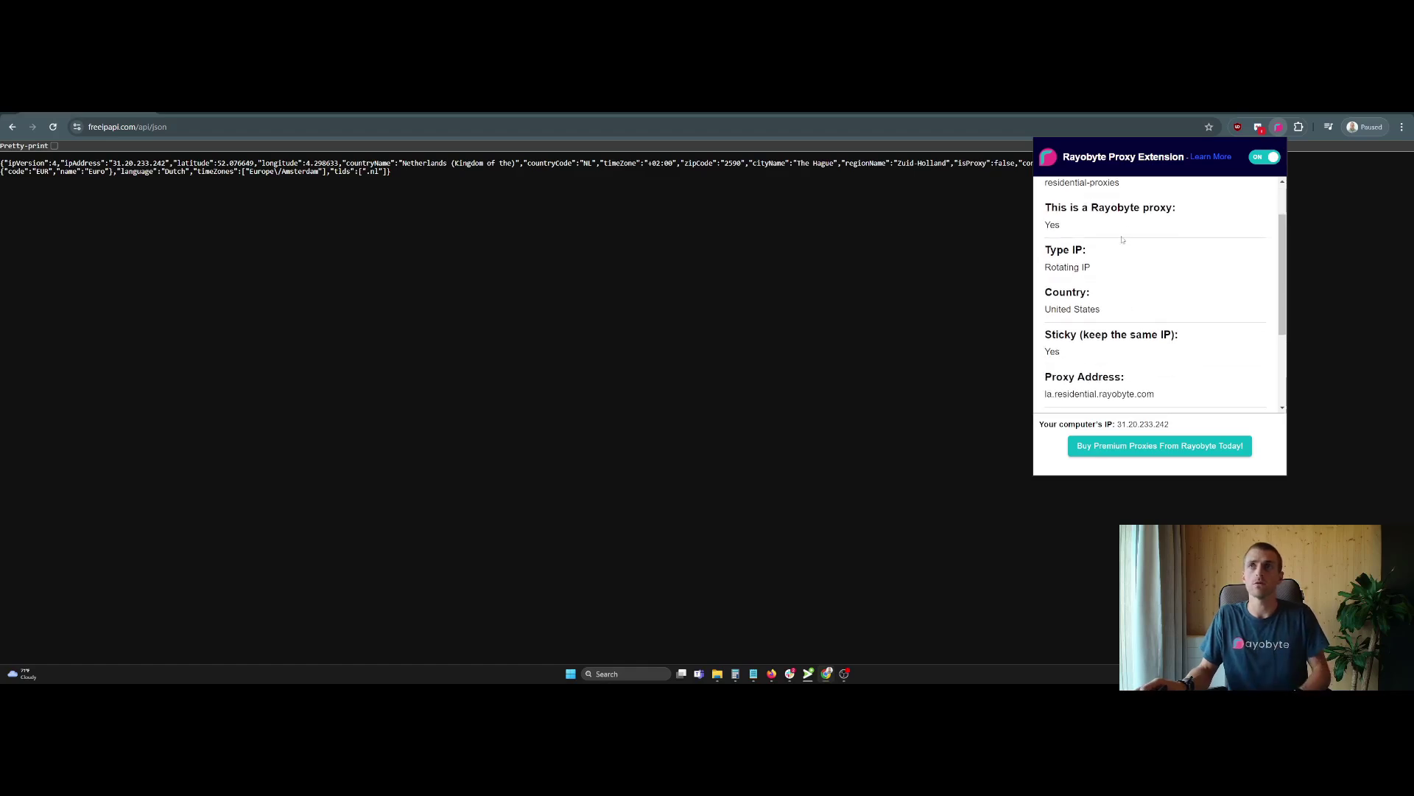
pyautogui.scroll(2, 1121, 318)
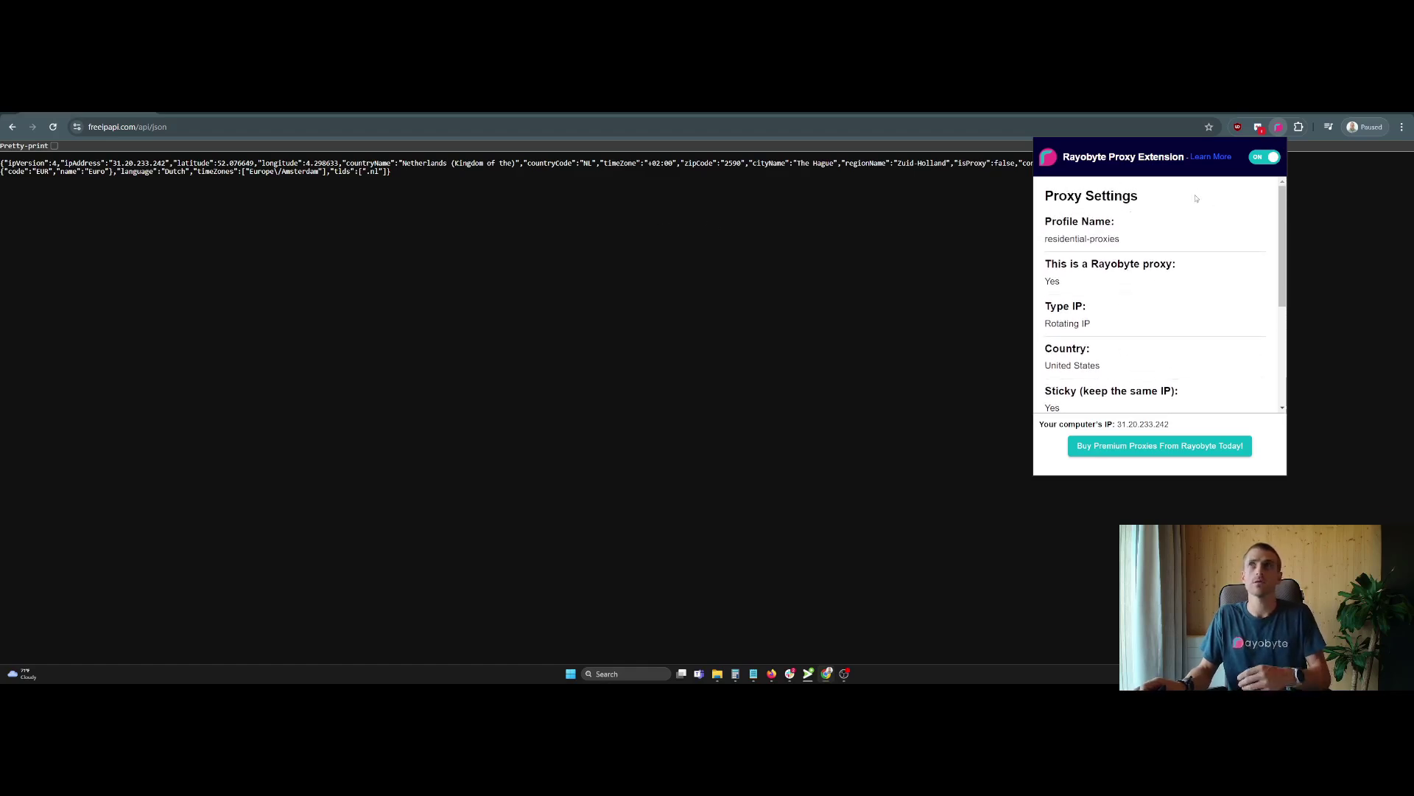
# Step: Reload freeipapi.com and confirm it now reports a United States IP address
pyautogui.click(184, 127)
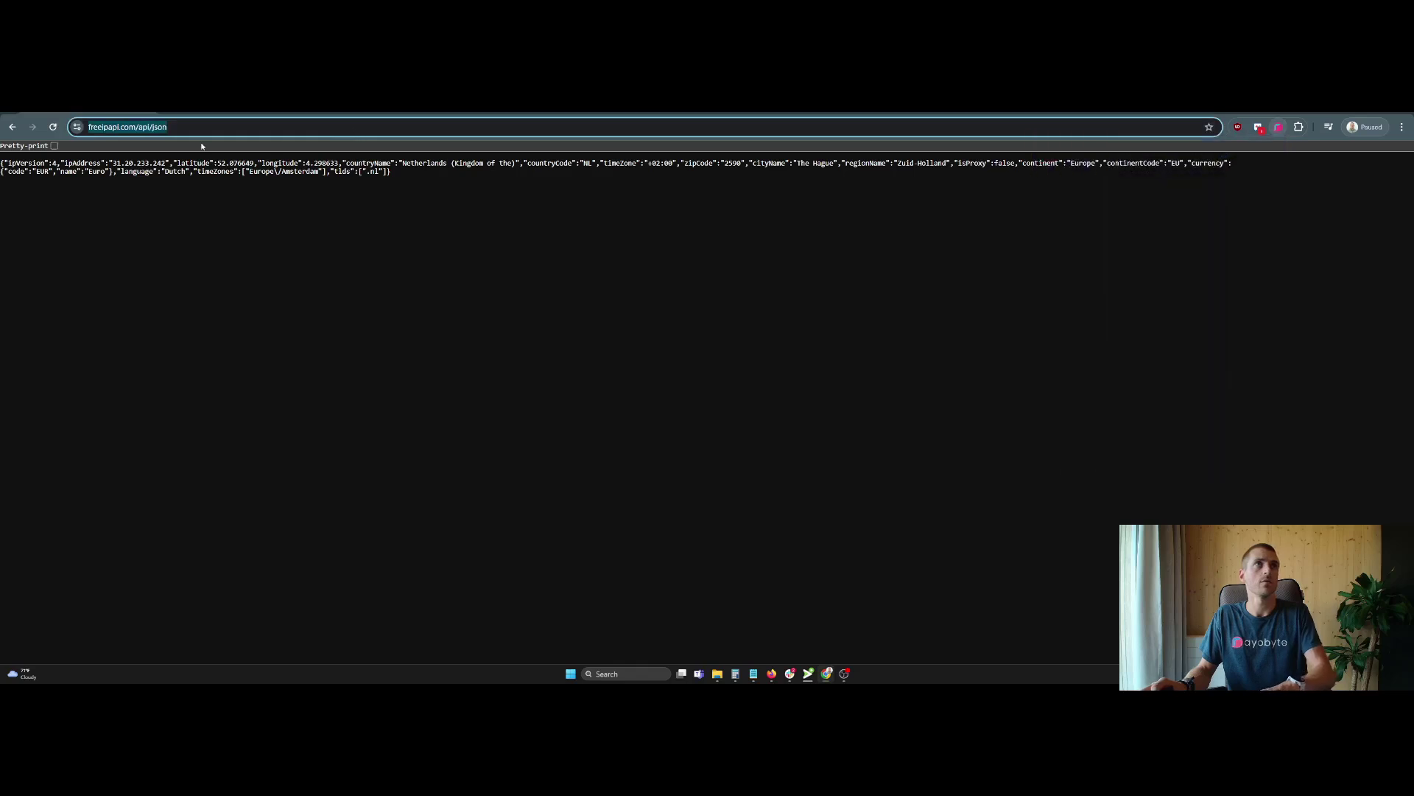
pyautogui.press('Return')
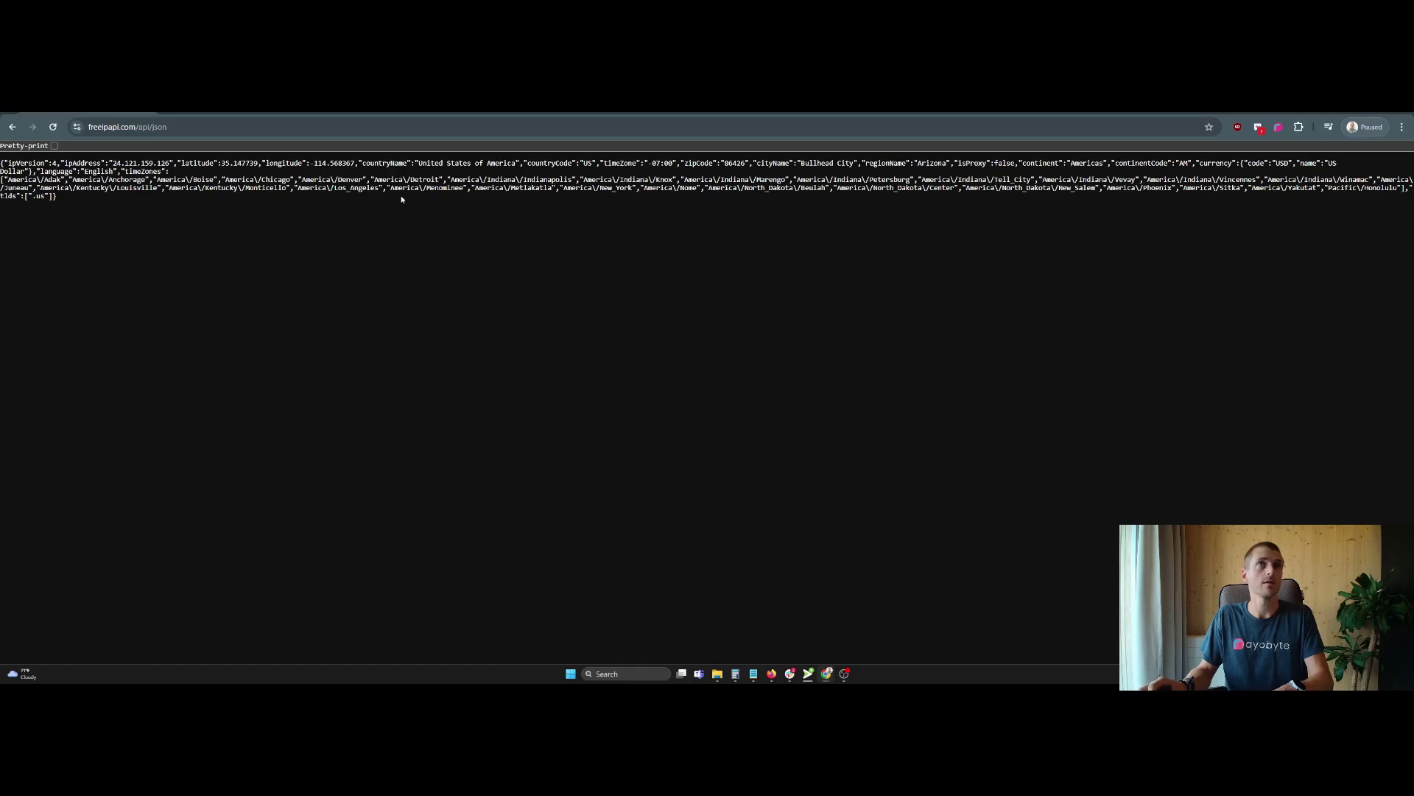
pyautogui.moveTo(419, 162)
pyautogui.mouseDown()
pyautogui.moveTo(516, 162)
pyautogui.moveTo(410, 167)
pyautogui.mouseUp()
pyautogui.moveTo(132, 163); pyautogui.dragTo(151, 163)
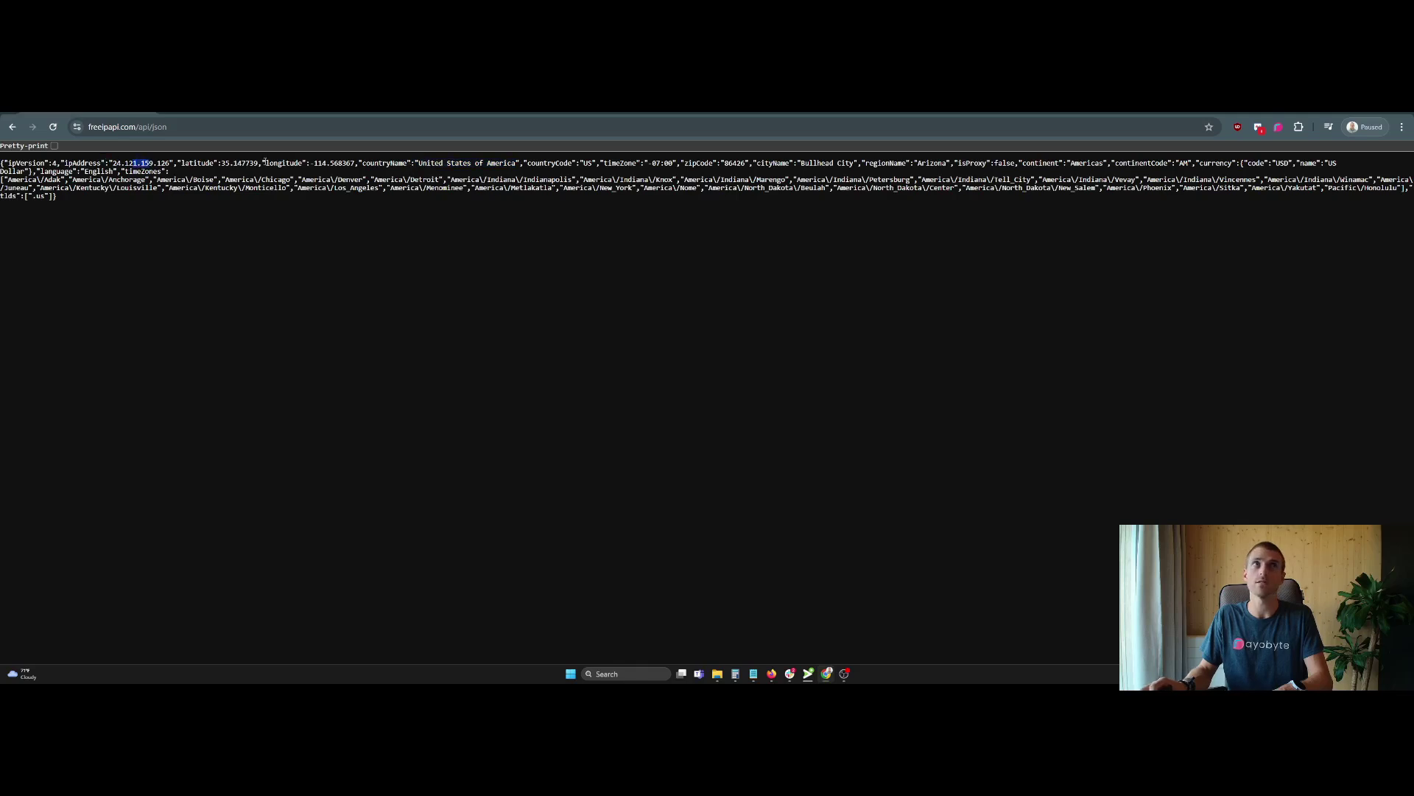
pyautogui.click(1278, 128)
# Step: Set the residential-proxies profile's country to Vietnam, turn the proxy on and save
pyautogui.click(1266, 159)
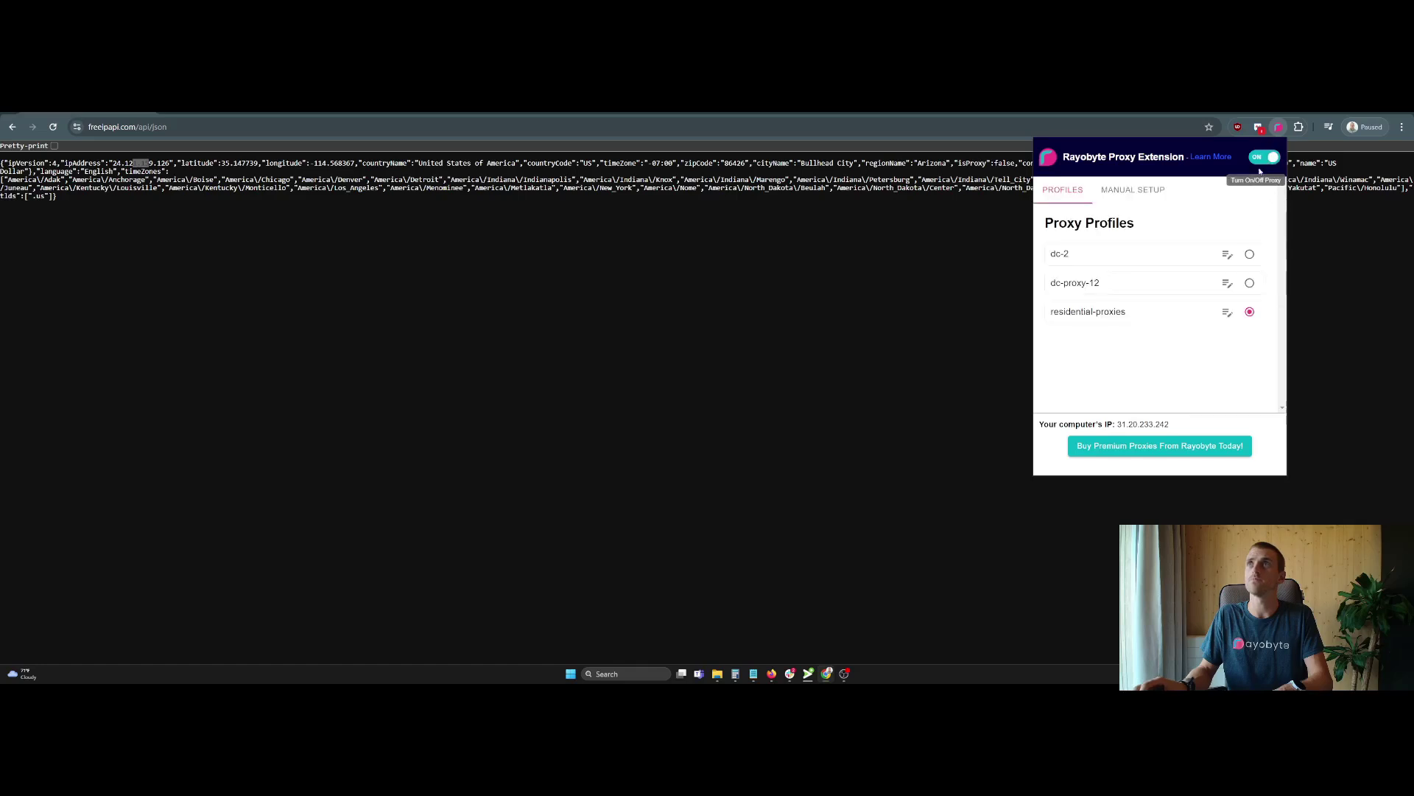
pyautogui.click(1226, 313)
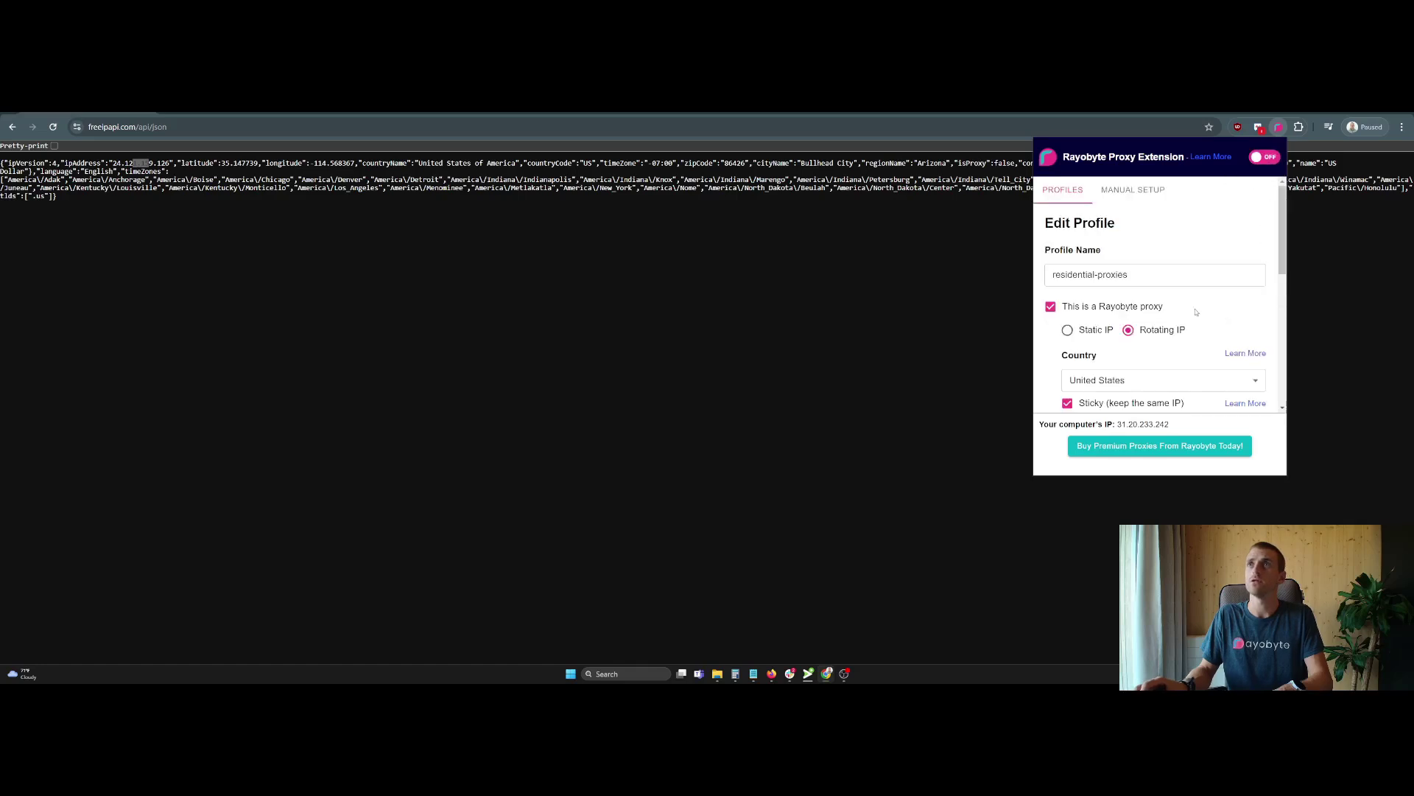
pyautogui.click(1152, 379)
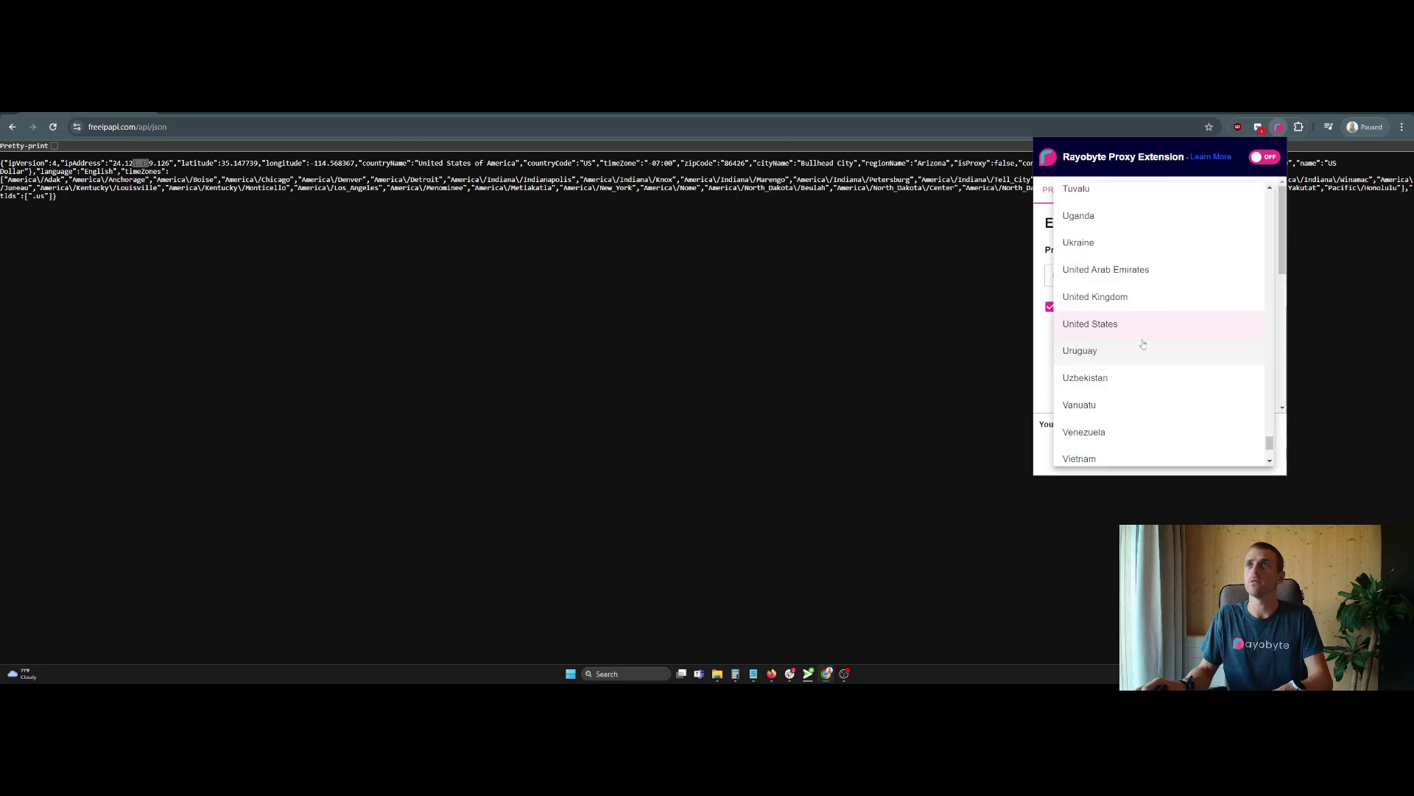
pyautogui.click(1108, 456)
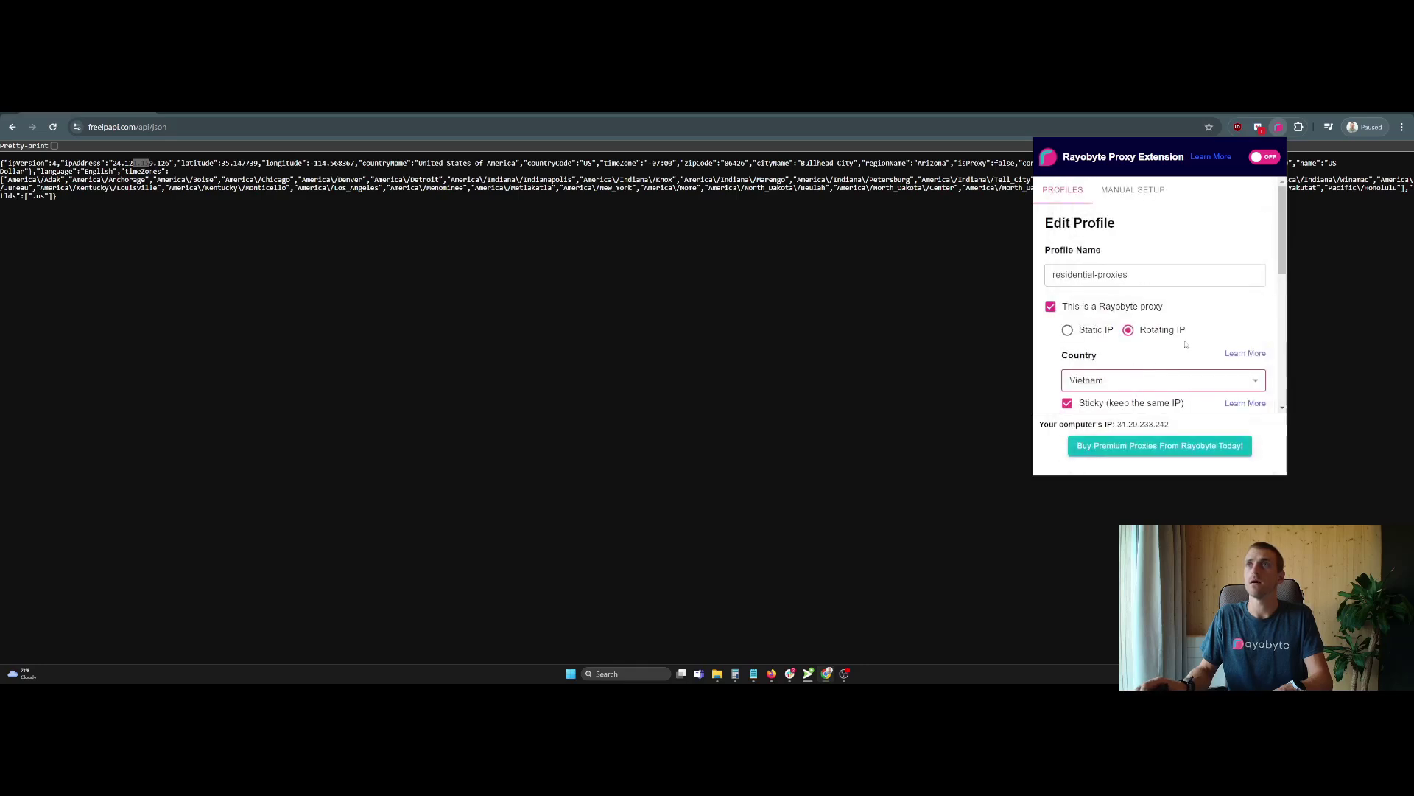
pyautogui.click(1264, 157)
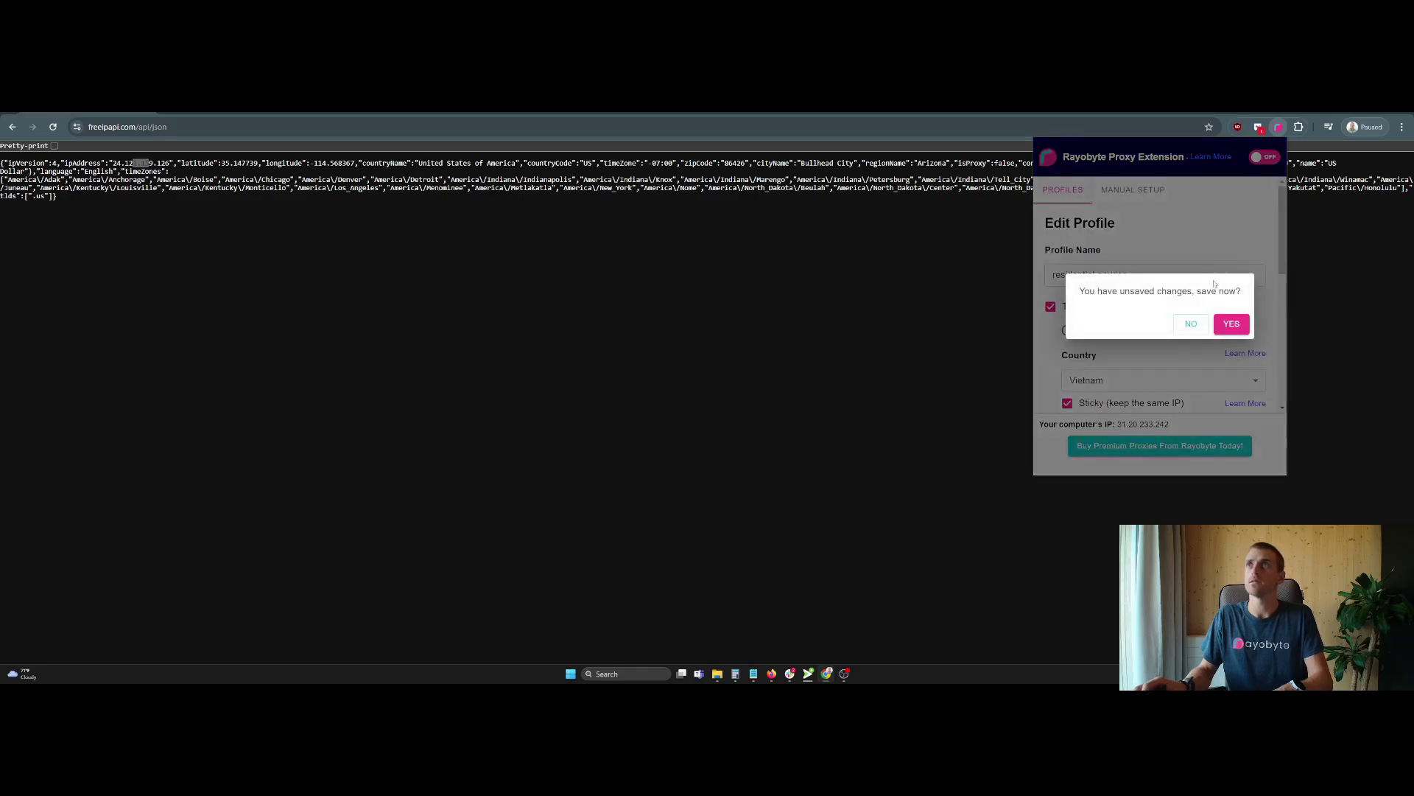
pyautogui.click(1231, 325)
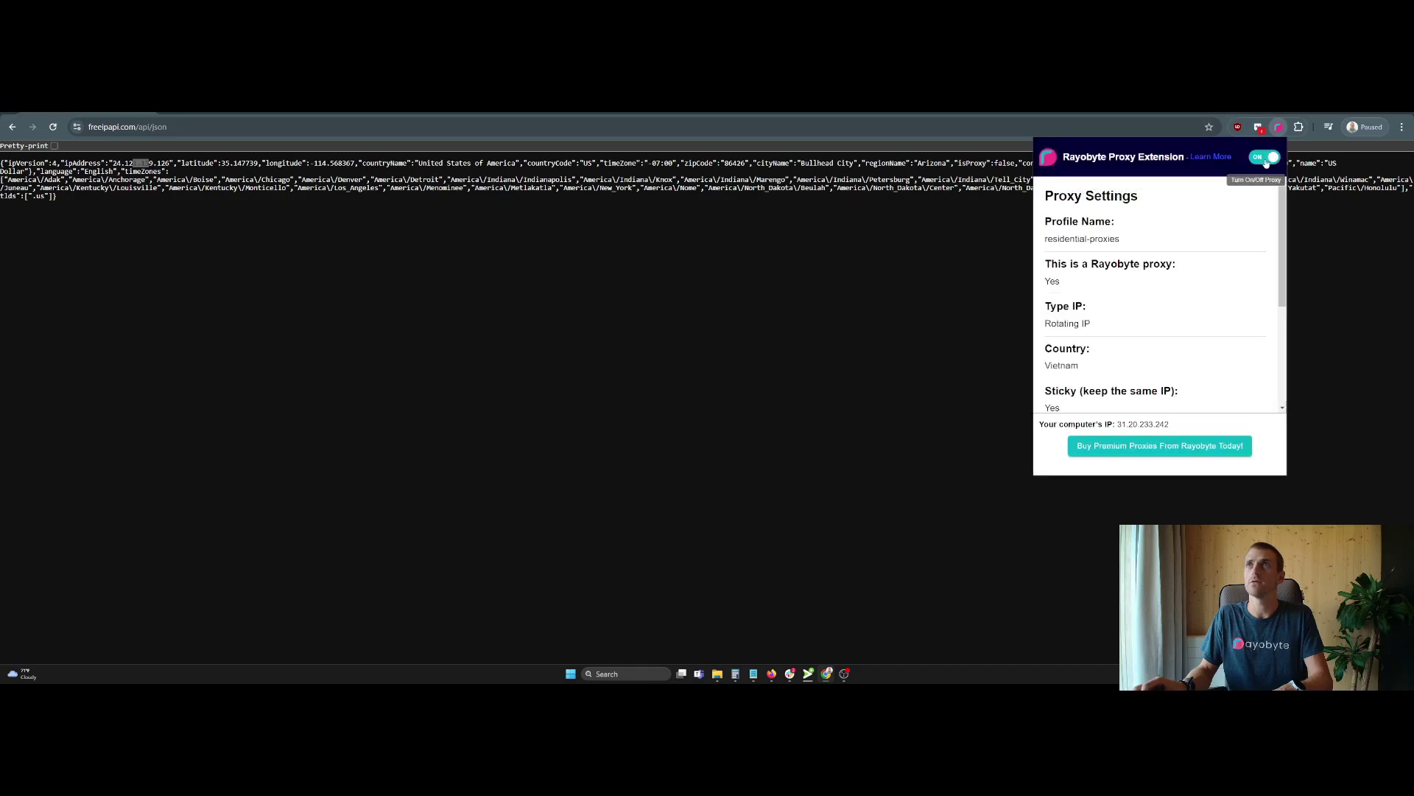
# Step: Reload freeipapi.com and confirm it reports Viet Nam (VN)
pyautogui.click(254, 128)
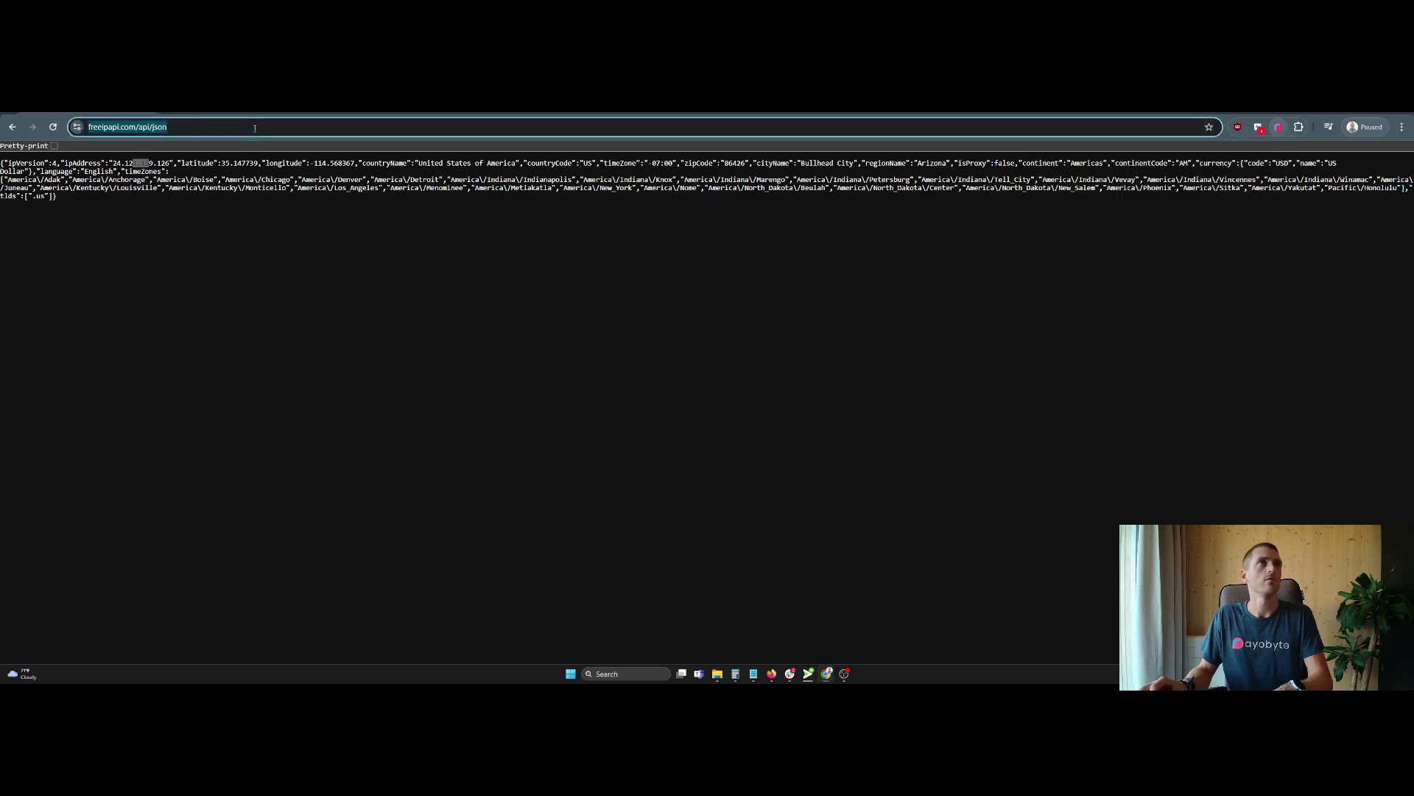
pyautogui.press('Return')
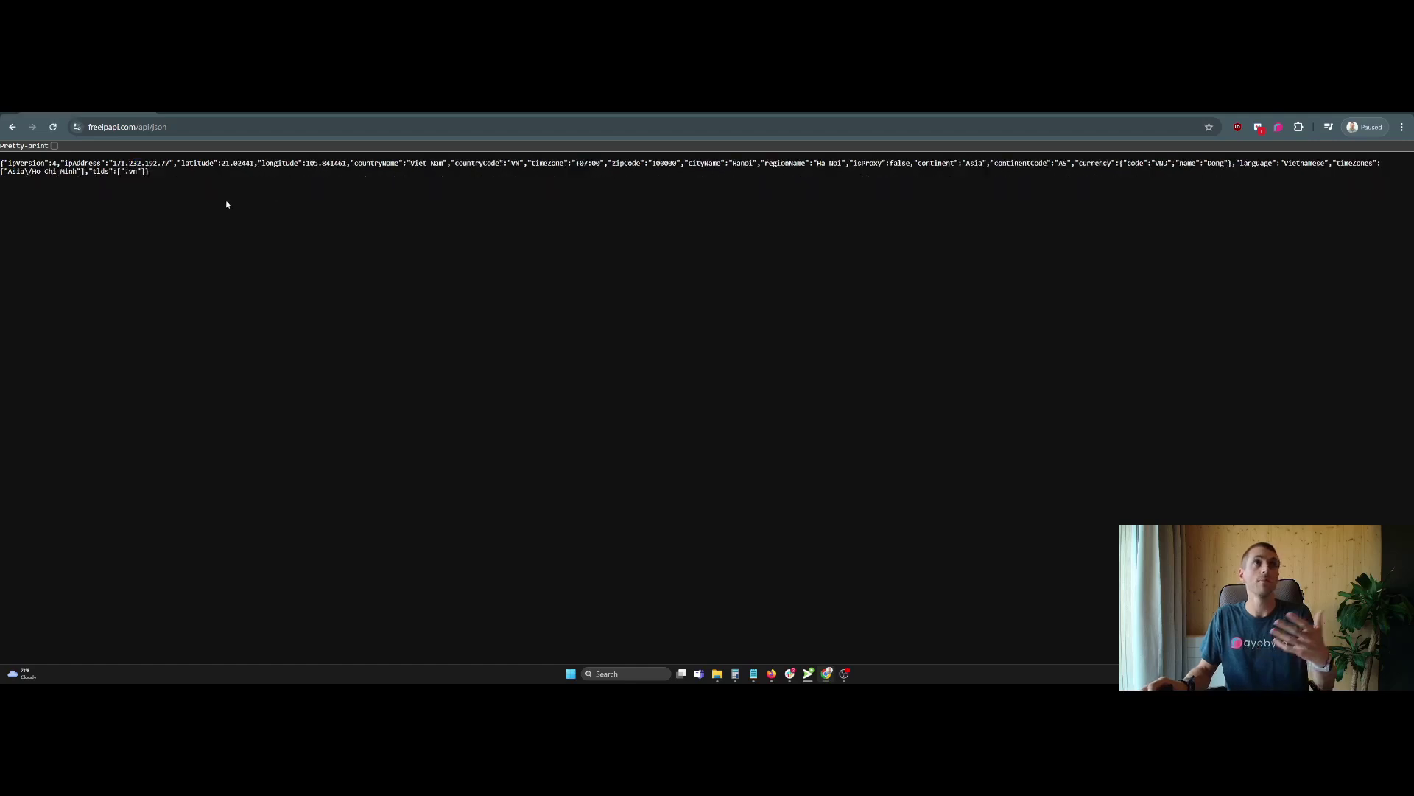
pyautogui.moveTo(387, 163); pyautogui.dragTo(535, 163)
pyautogui.click(524, 166)
pyautogui.click(531, 163)
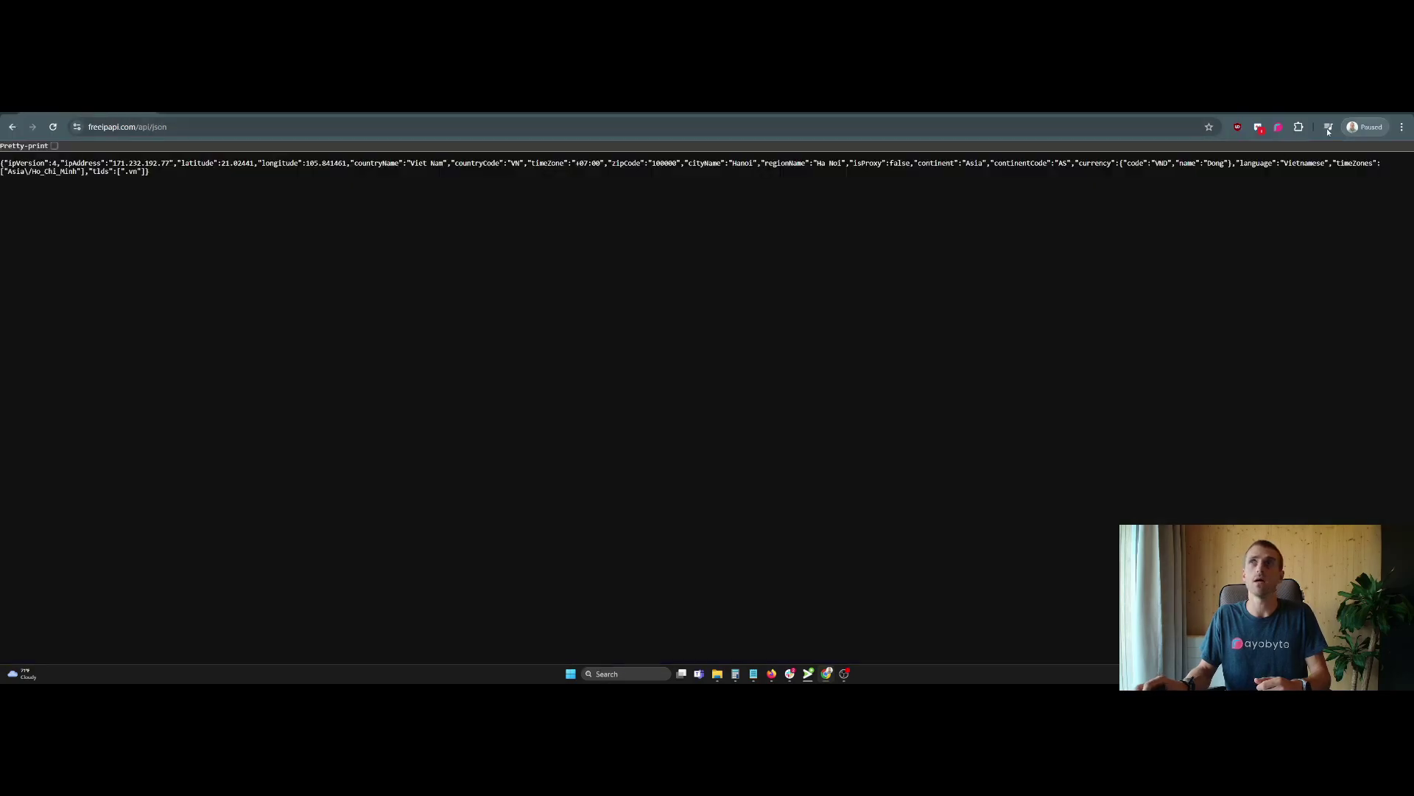
pyautogui.click(1278, 128)
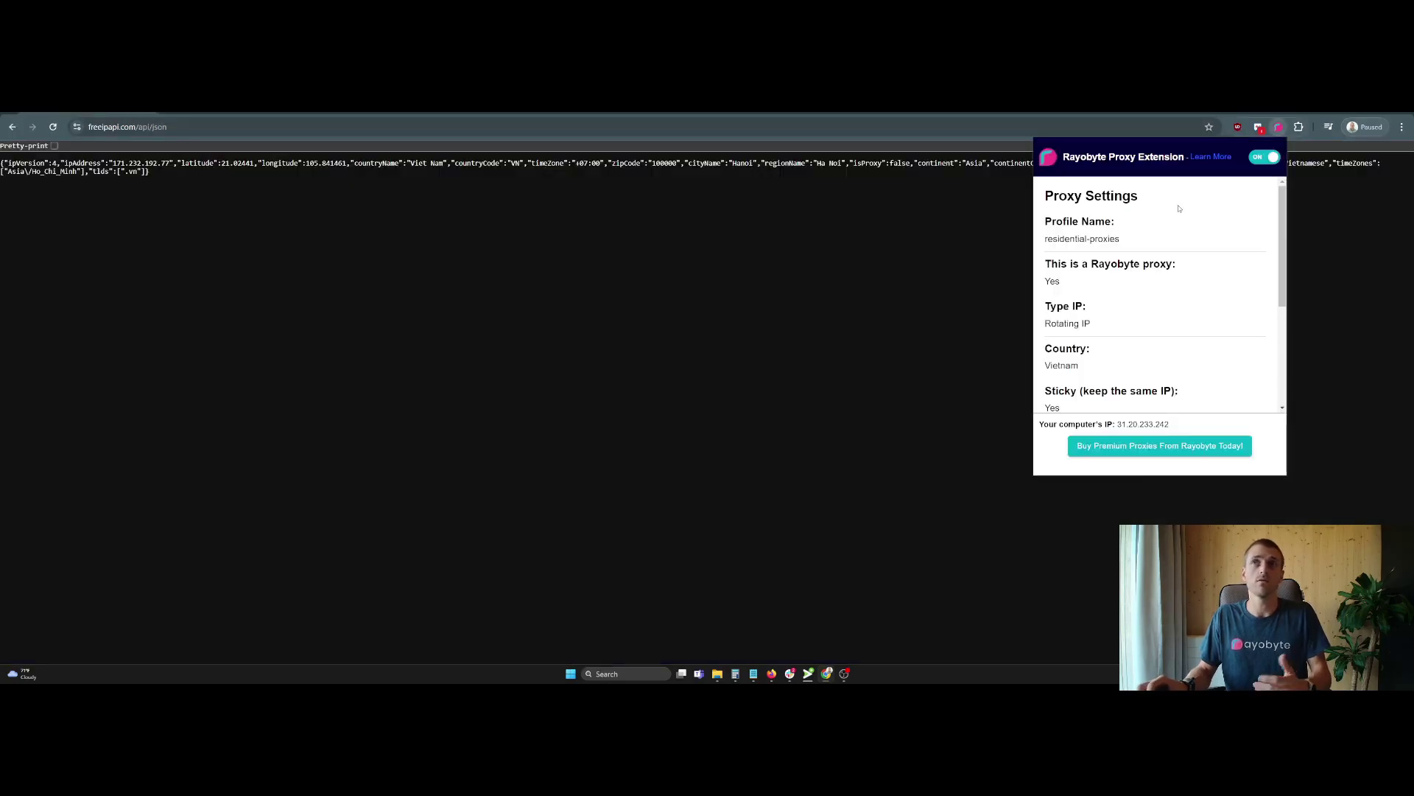
# Step: Turn the proxy off and open the dc-proxy-12 profile (static IP 23.229.62.251) for editing
pyautogui.click(1264, 157)
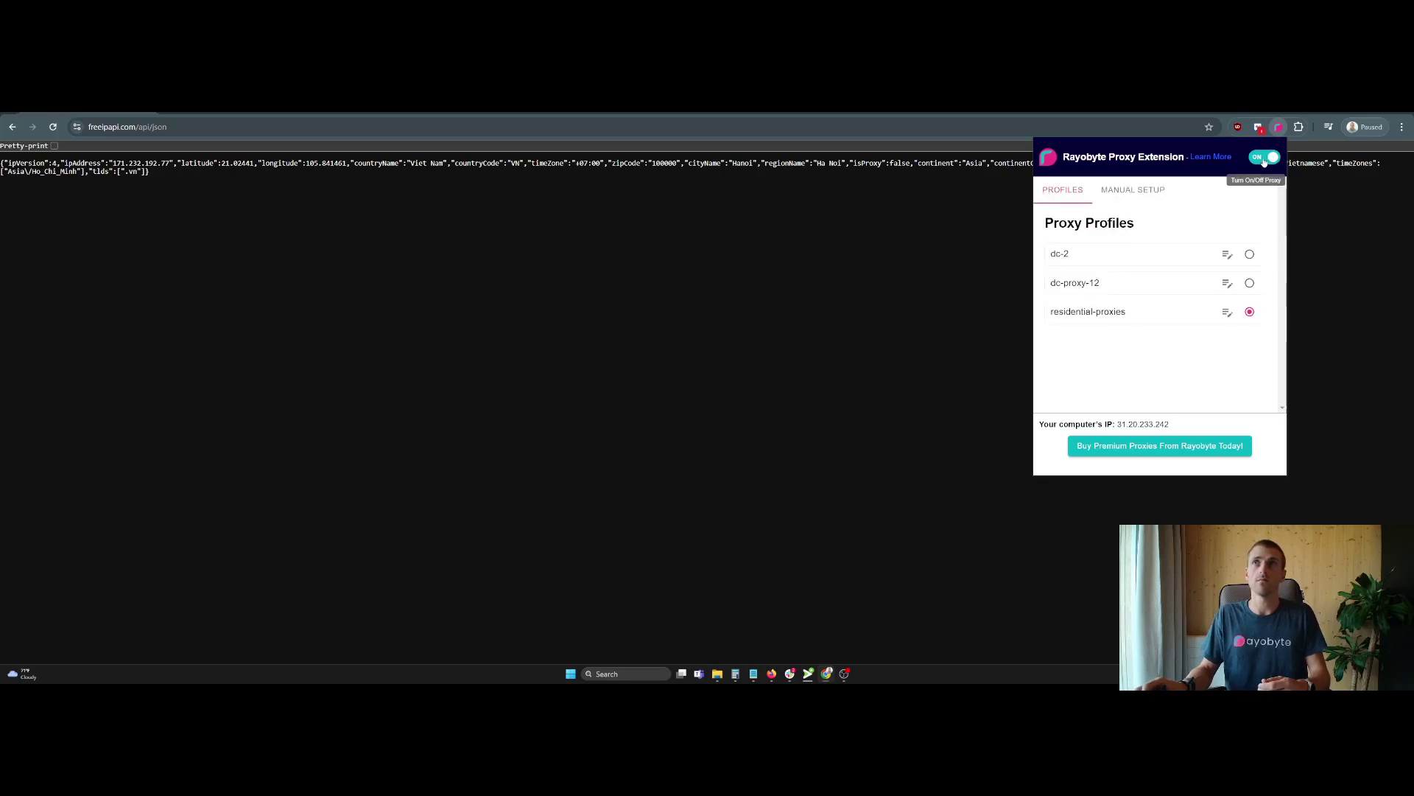
pyautogui.click(1228, 283)
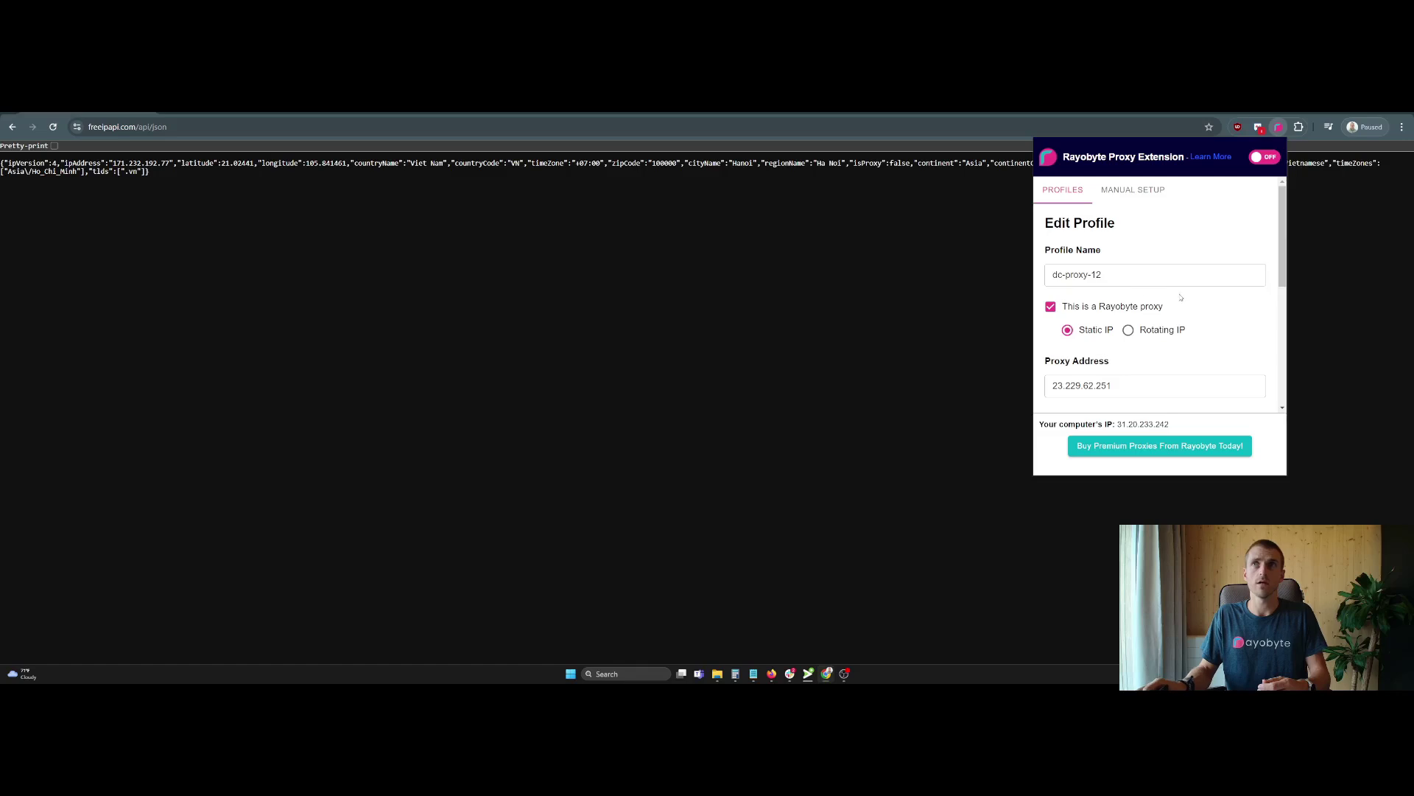
pyautogui.scroll(-1, 1111, 355)
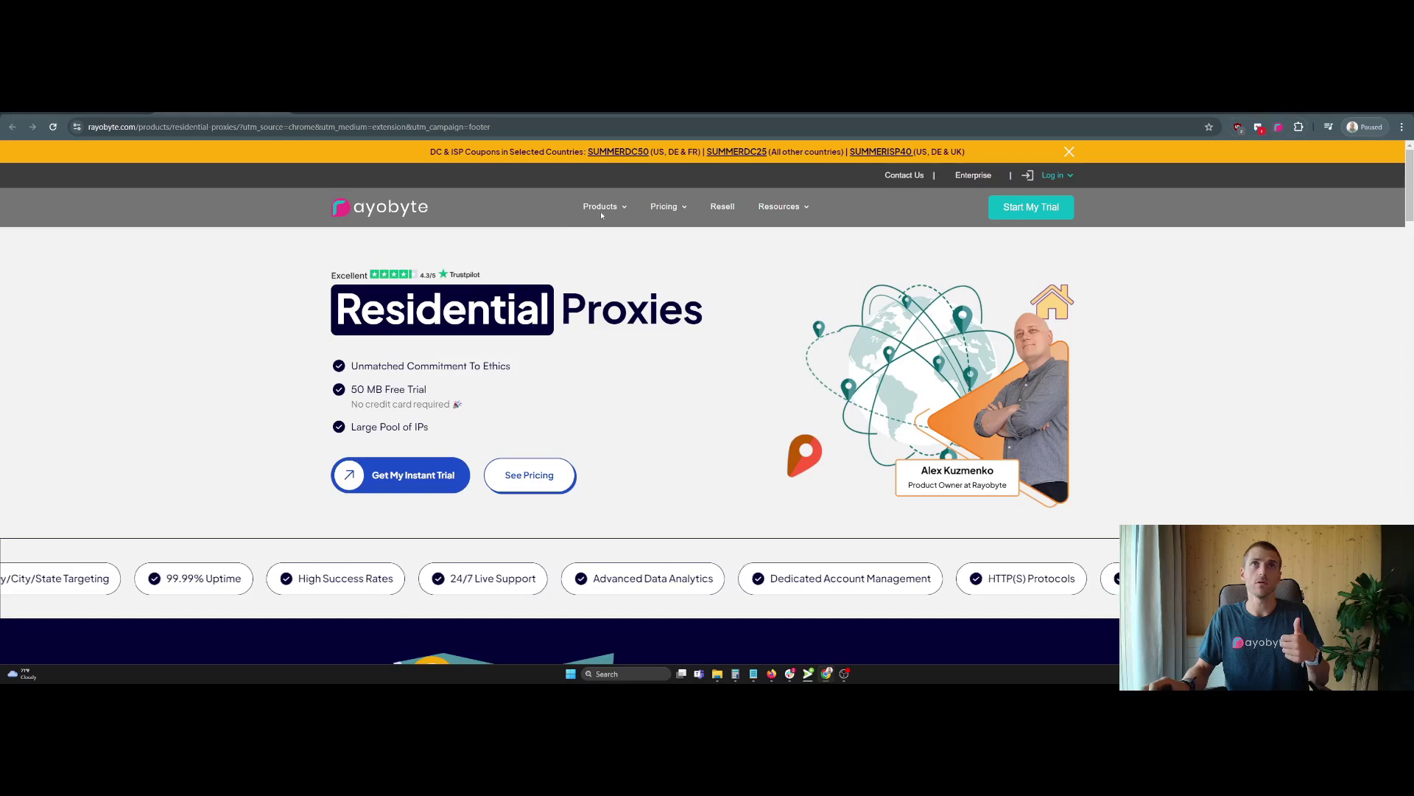
pyautogui.moveTo(609, 210)
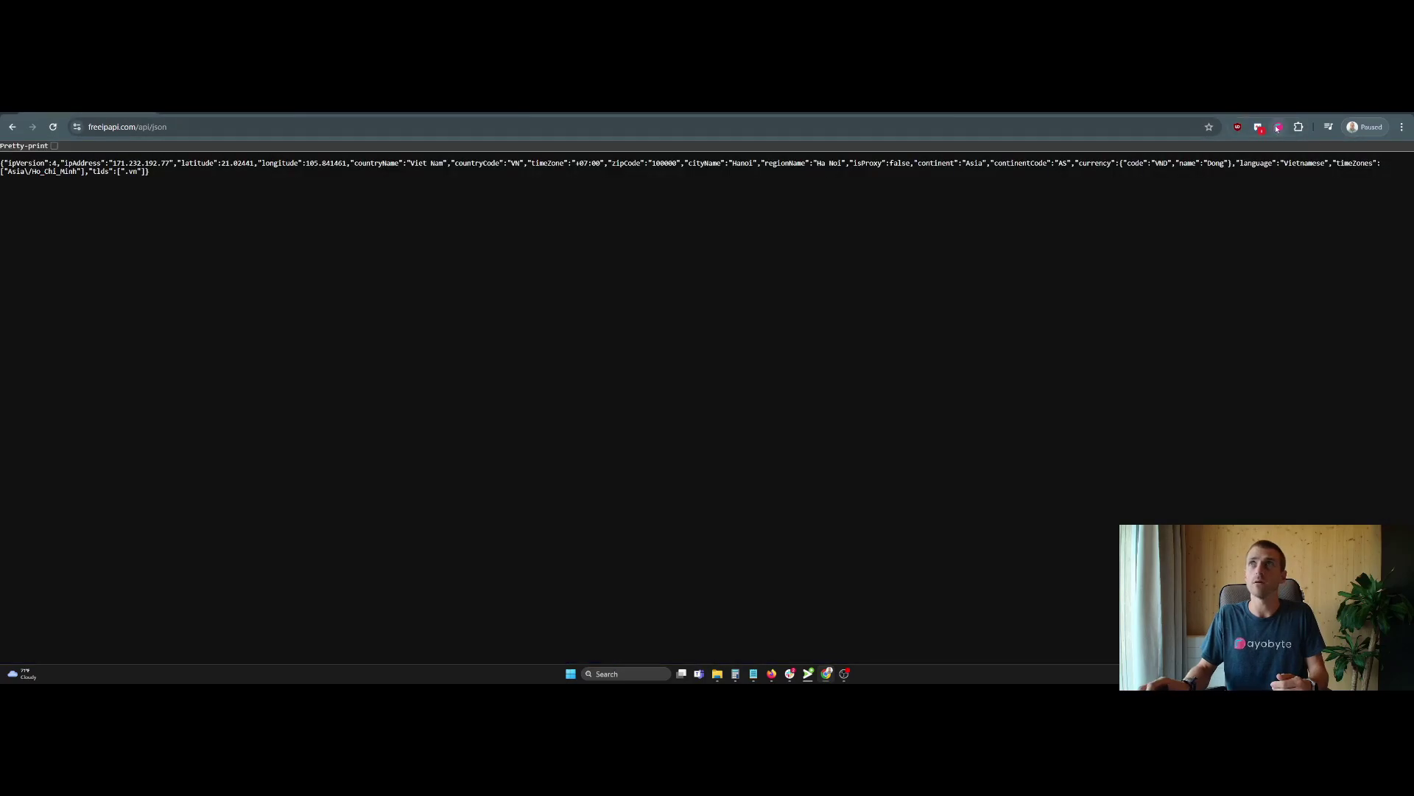
# Step: Switch the proxy to the dc-proxy-12 profile with address 23.229.62.251
pyautogui.click(1278, 127)
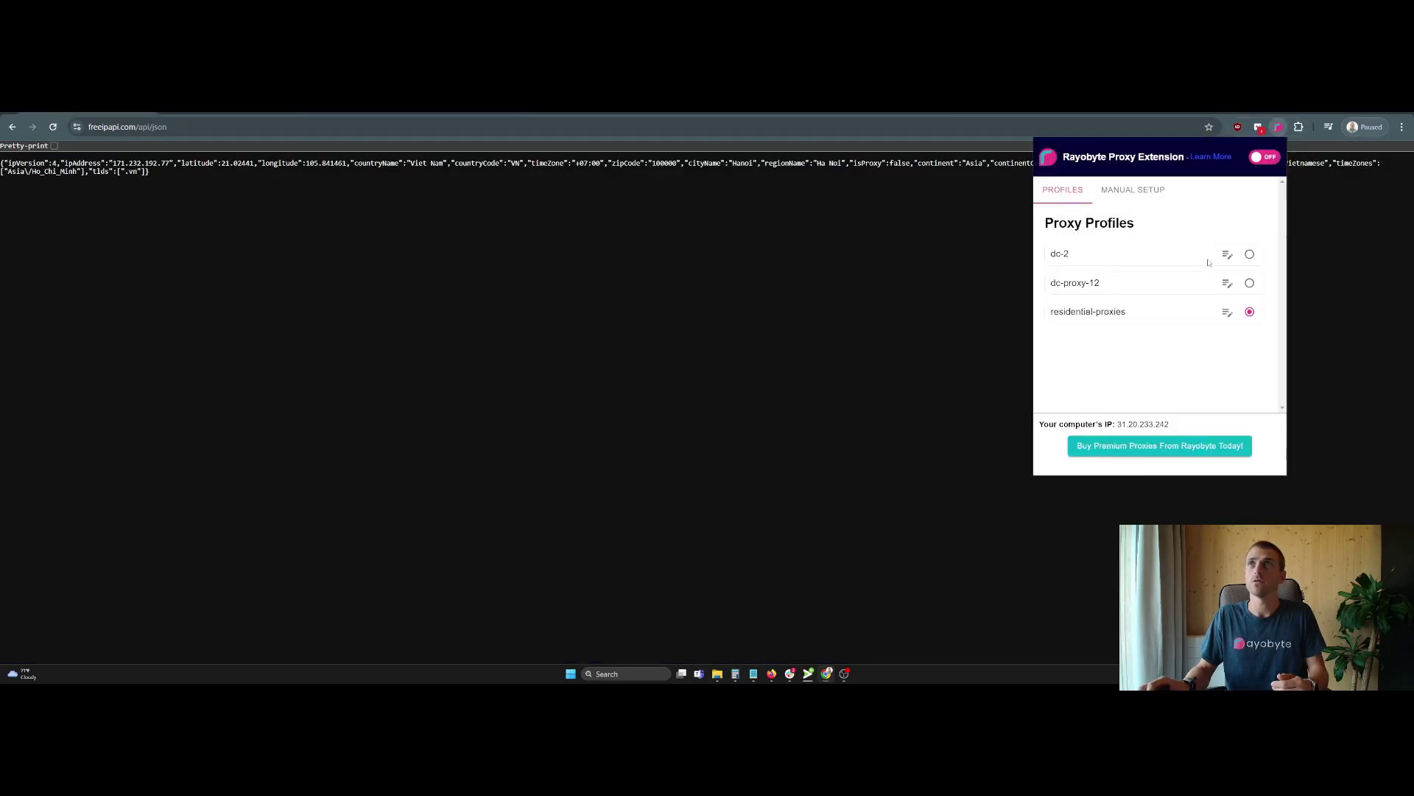
pyautogui.click(1249, 284)
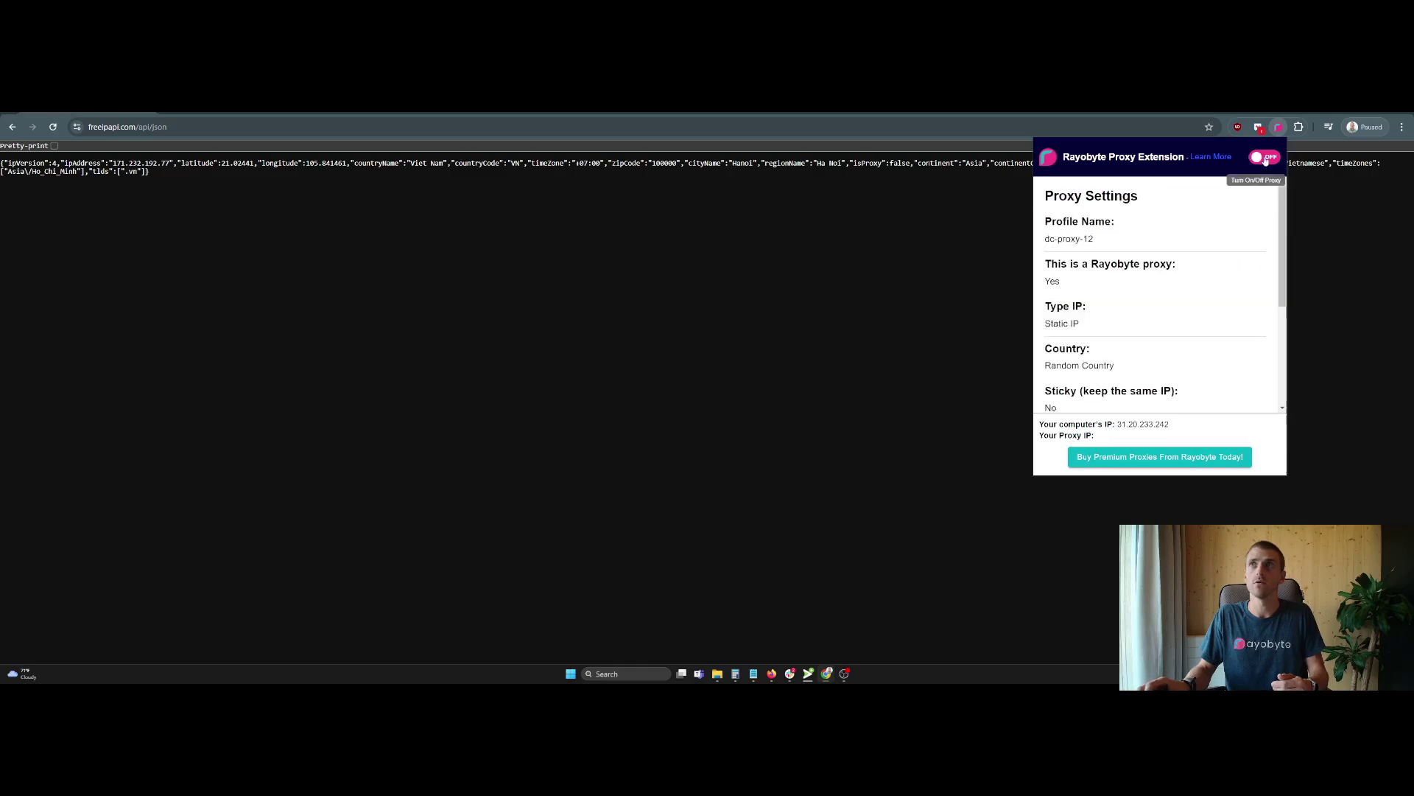
pyautogui.scroll(-1, 1112, 305)
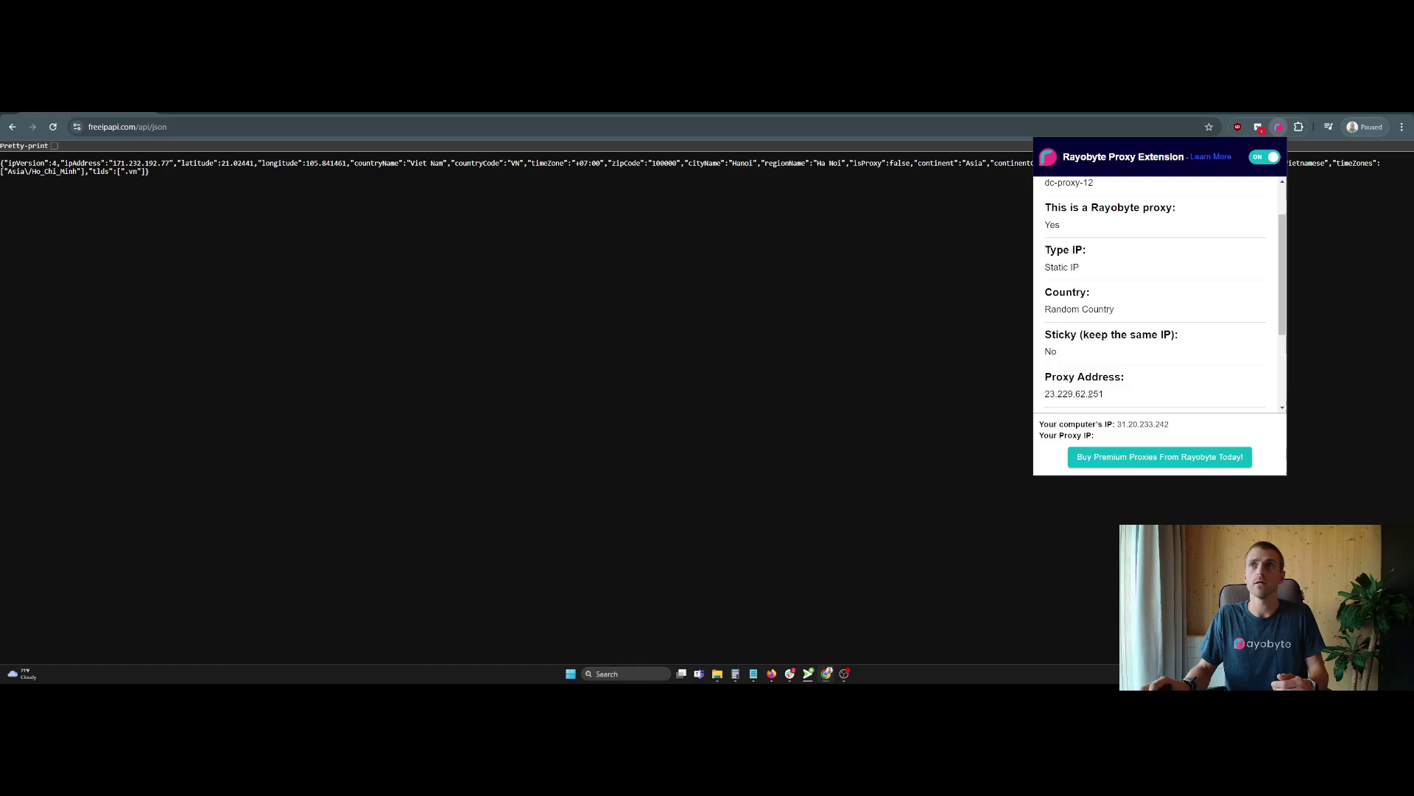
pyautogui.moveTo(1102, 394); pyautogui.dragTo(1061, 394)
pyautogui.click(1076, 394)
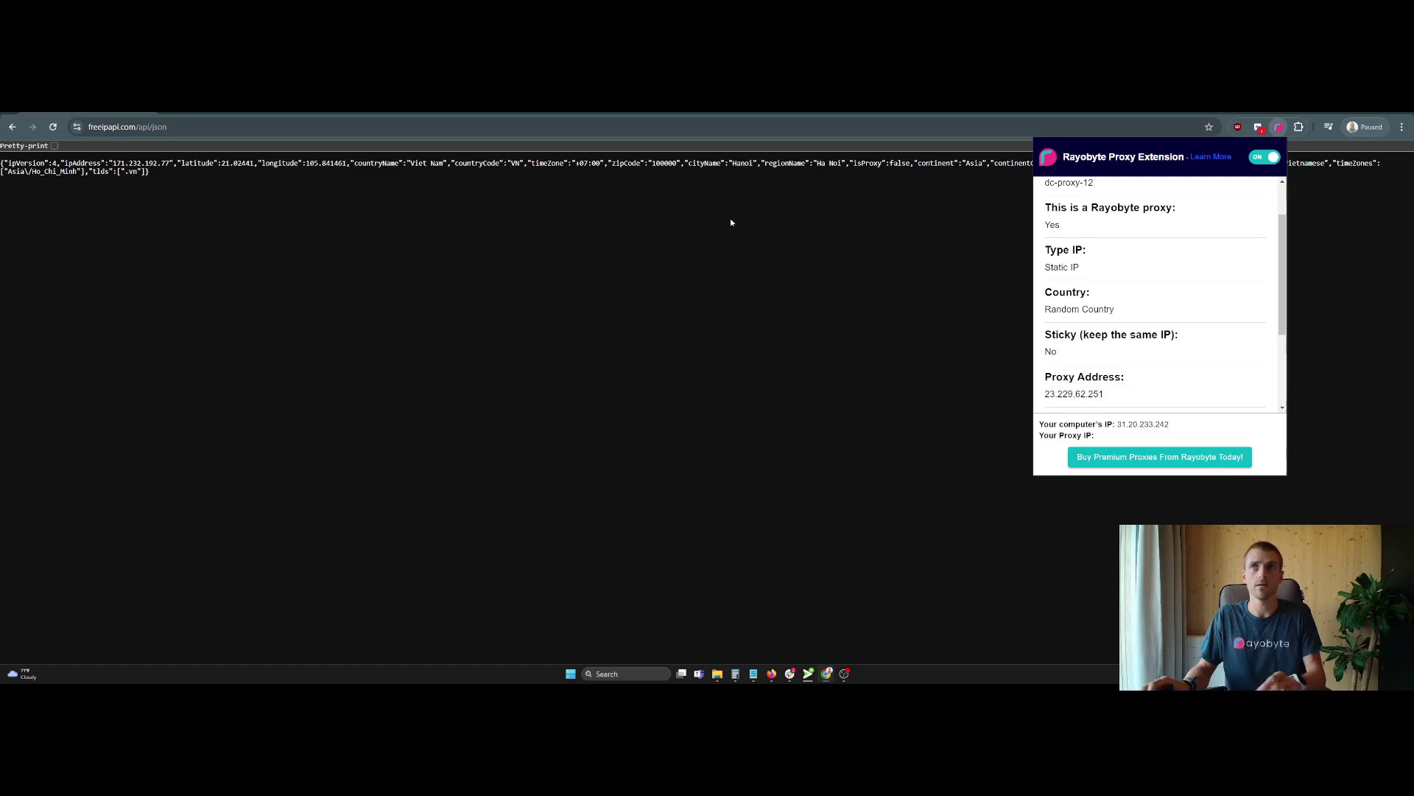
# Step: Reload freeipapi.com to show the 23.229.62.251 address in Buffalo, New York
pyautogui.click(287, 127)
pyautogui.press('Return')
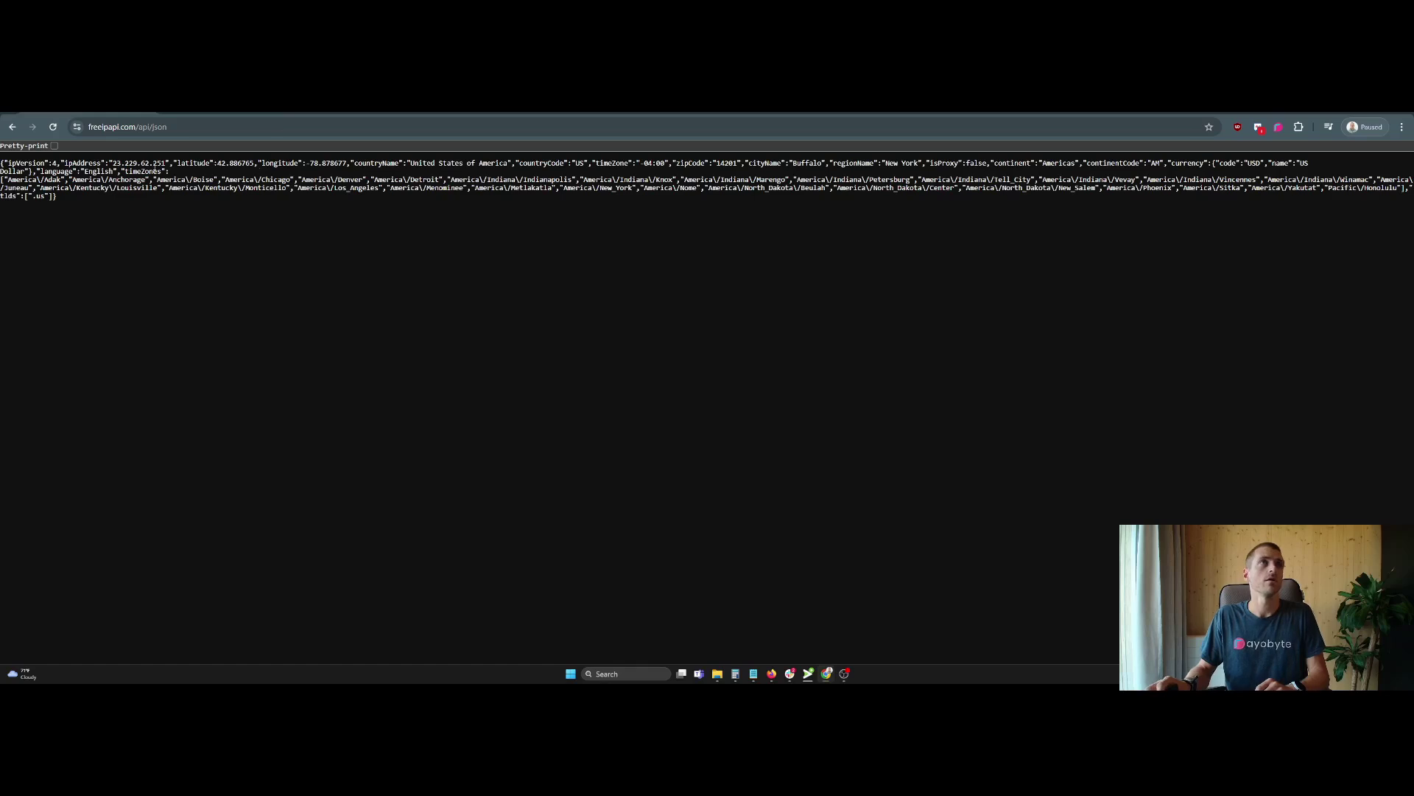
pyautogui.click(1277, 127)
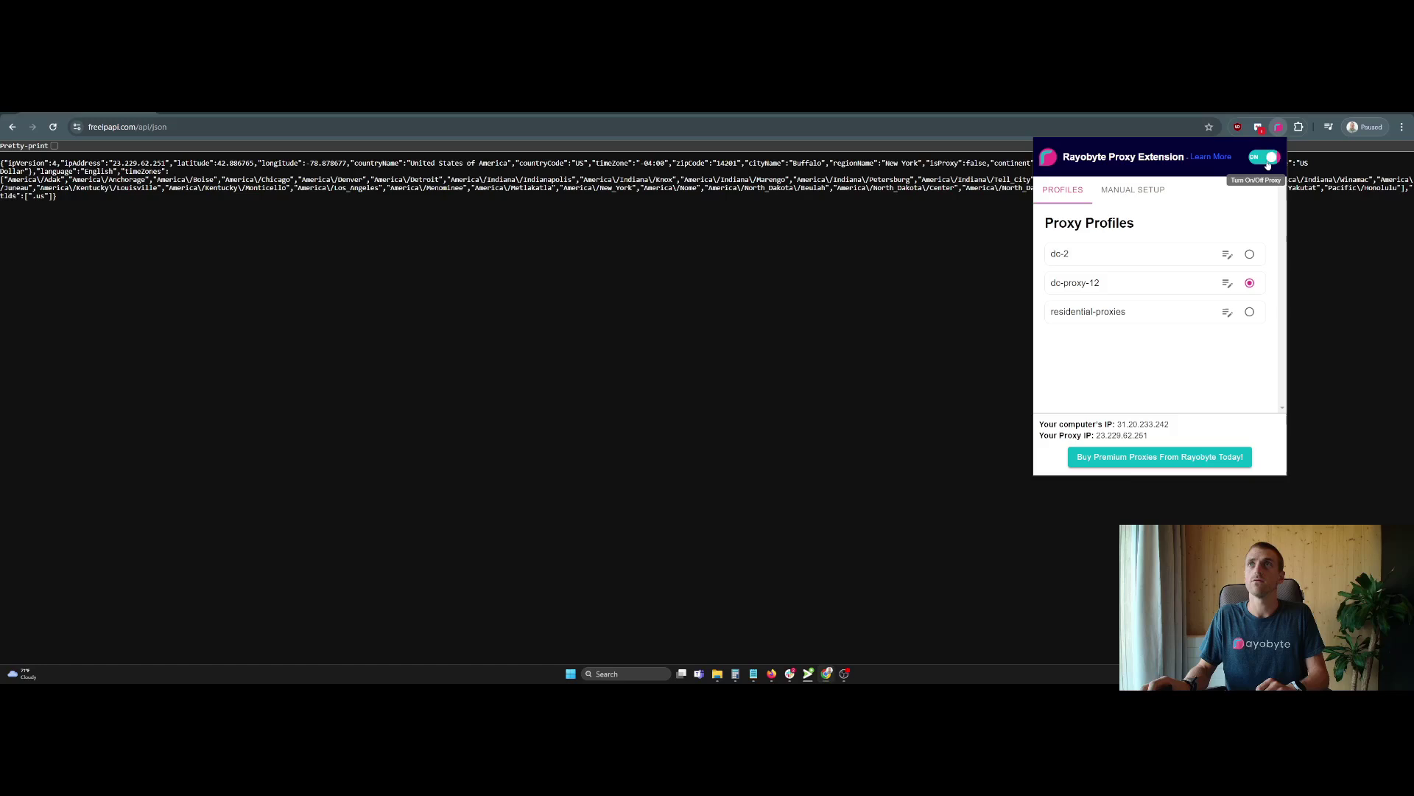
# Step: Switch the active proxy to the dc-2 profile and turn it on
pyautogui.click(1267, 163)
pyautogui.click(1250, 254)
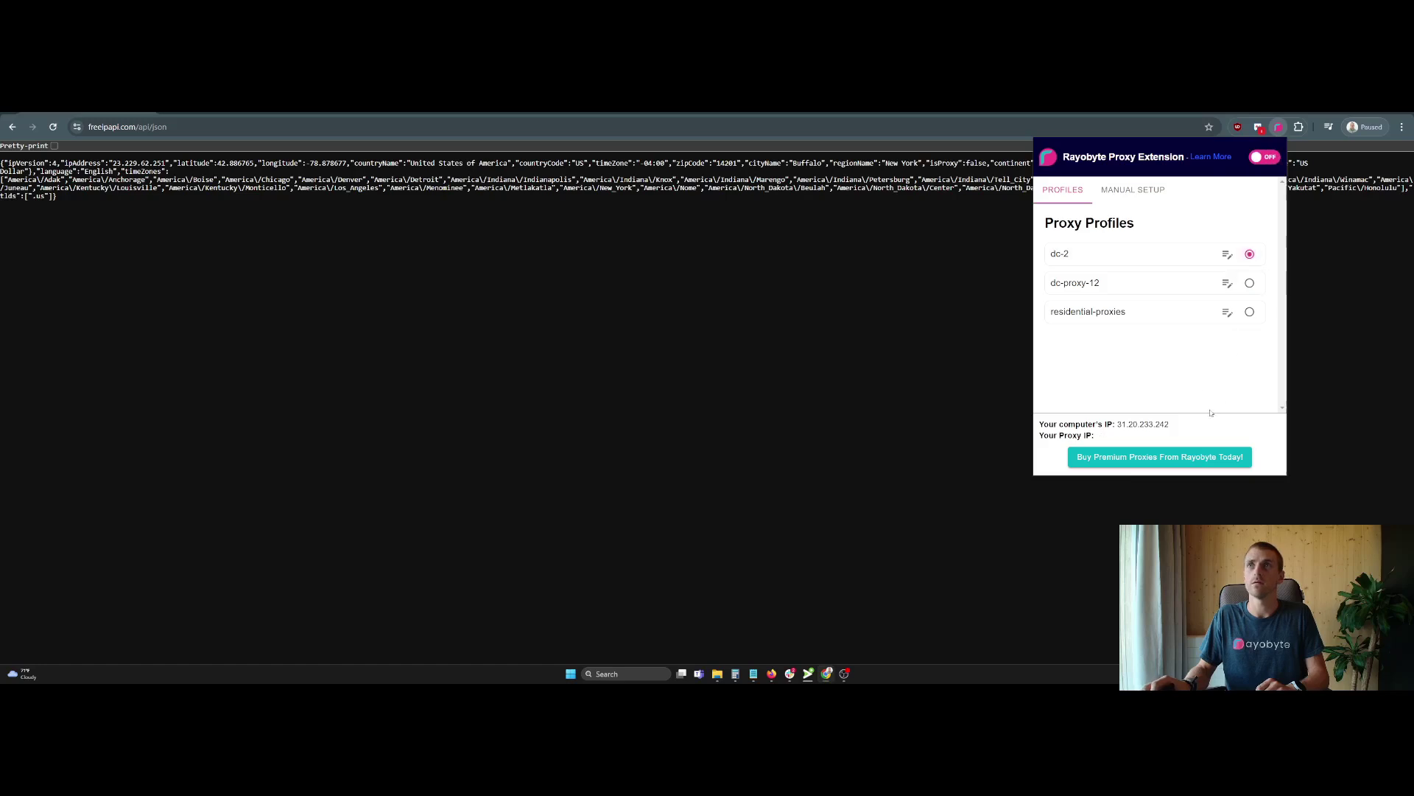
pyautogui.click(1263, 159)
# Step: Reload freeipapi.com to confirm the 198.20.168.234 address, then turn the proxy off
pyautogui.click(524, 130)
pyautogui.press('Return')
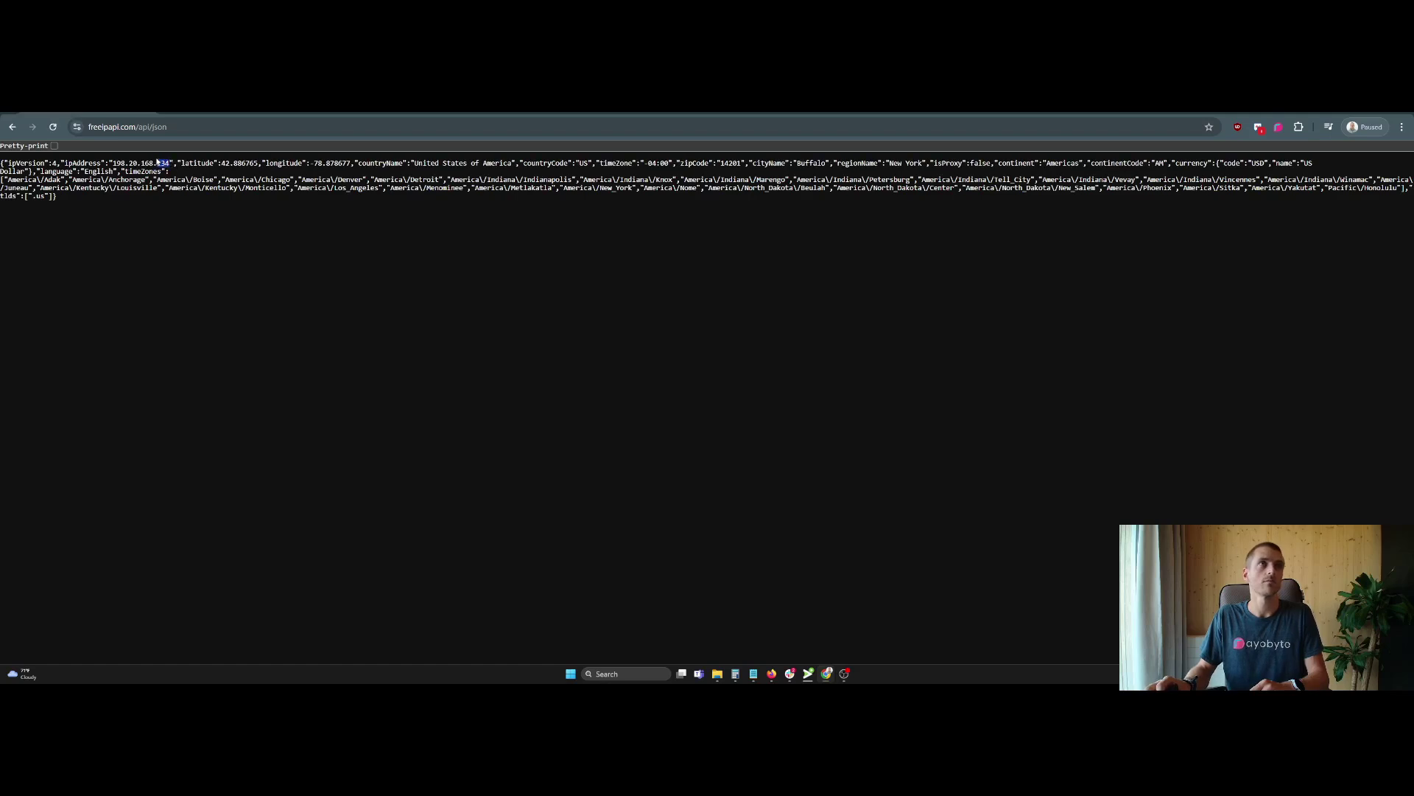
pyautogui.click(1279, 128)
pyautogui.click(1266, 158)
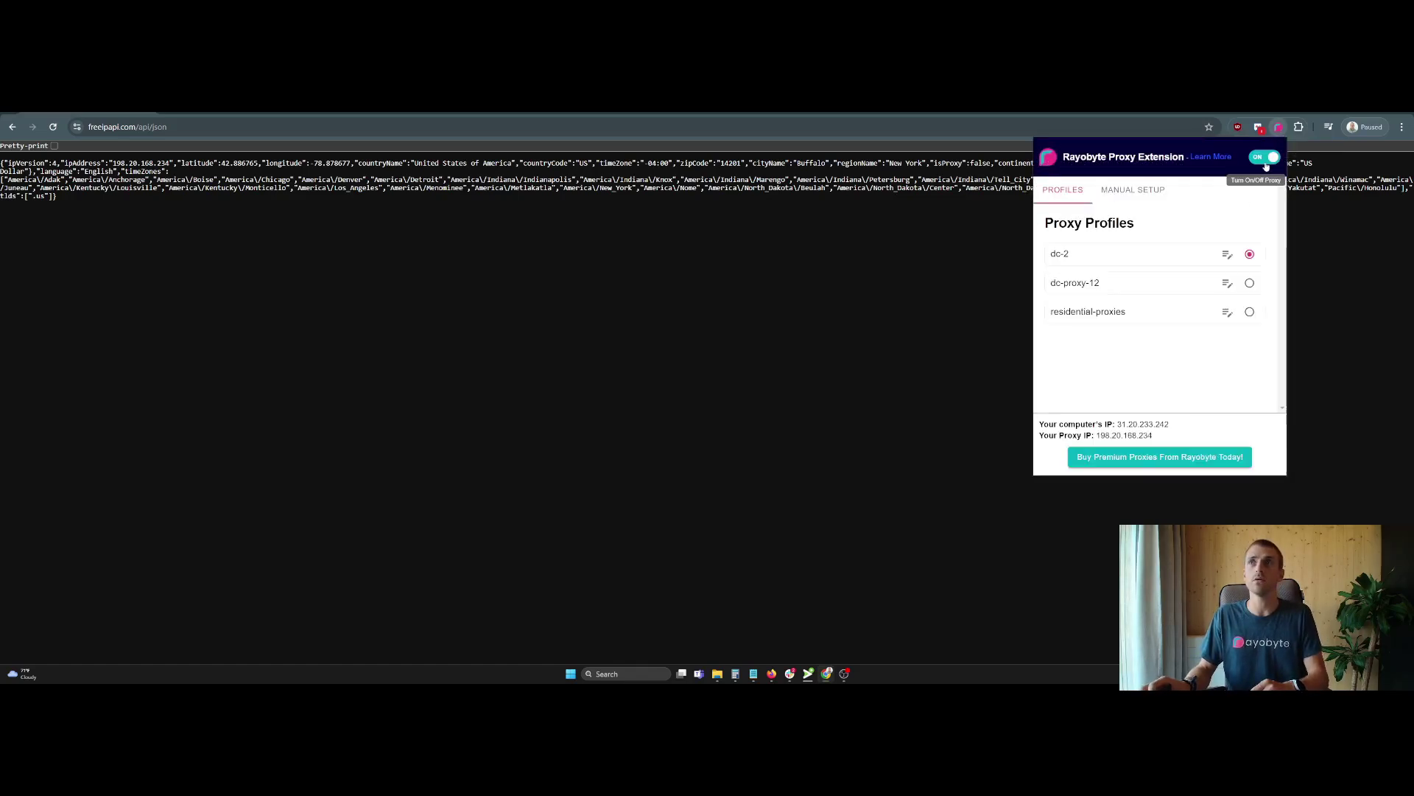